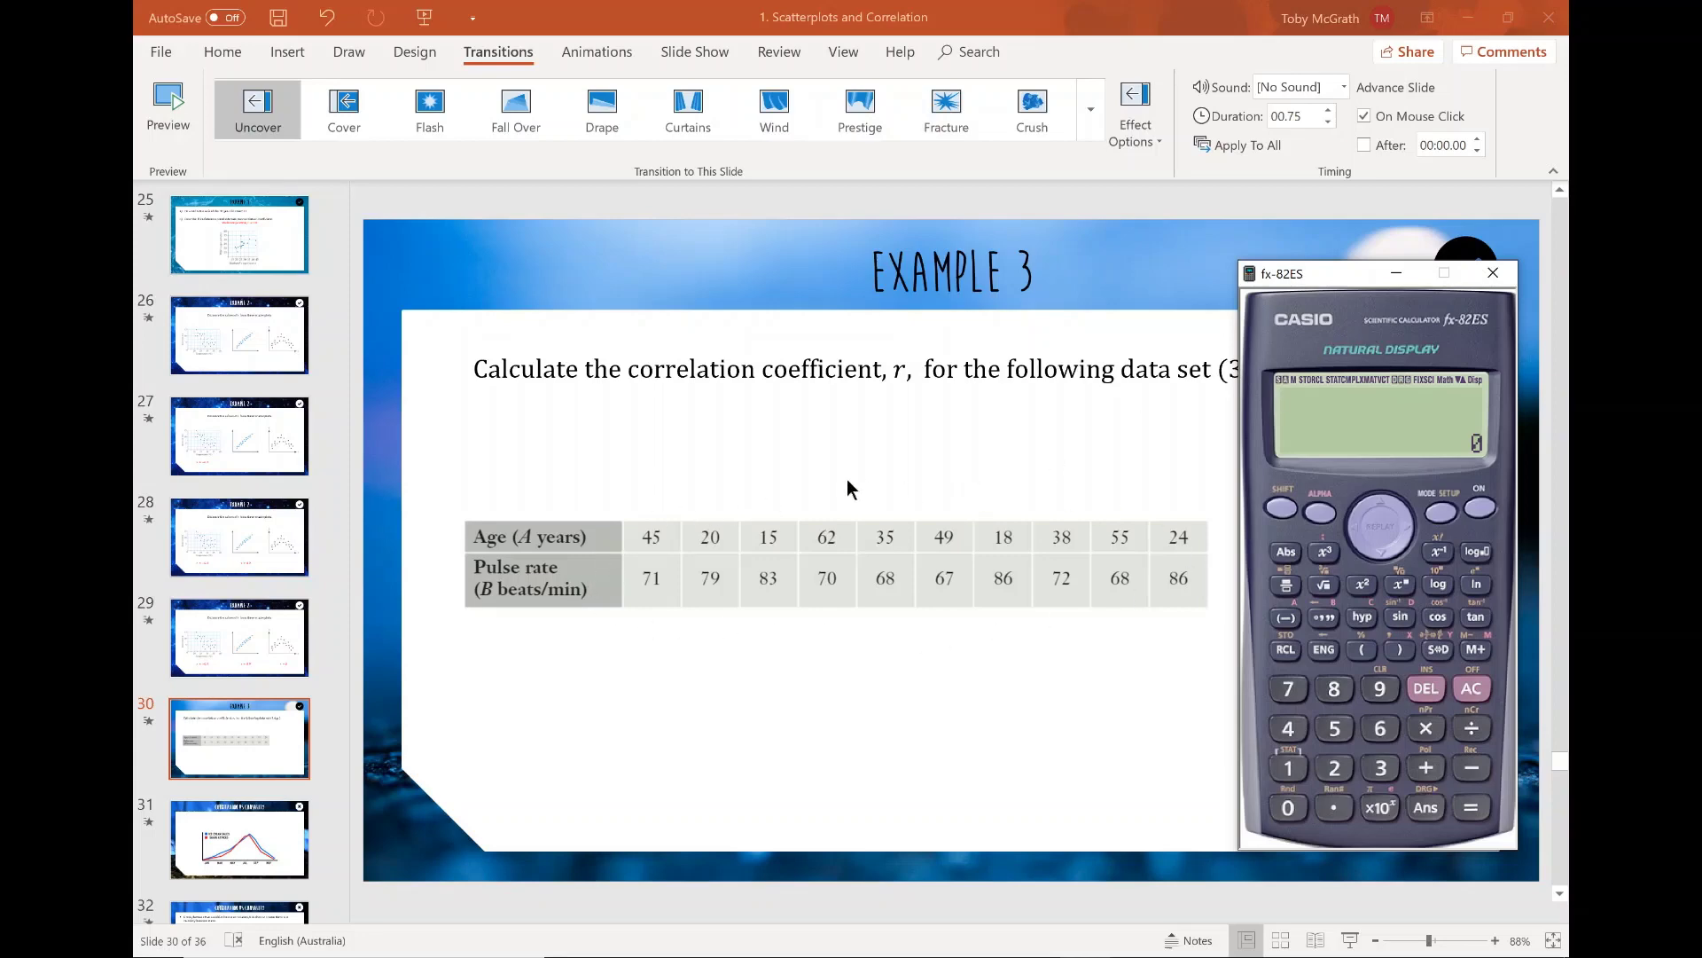
Step: Put the calculator into STAT mode with A+BX linear regression to get the blank X/Y table
click(1441, 511)
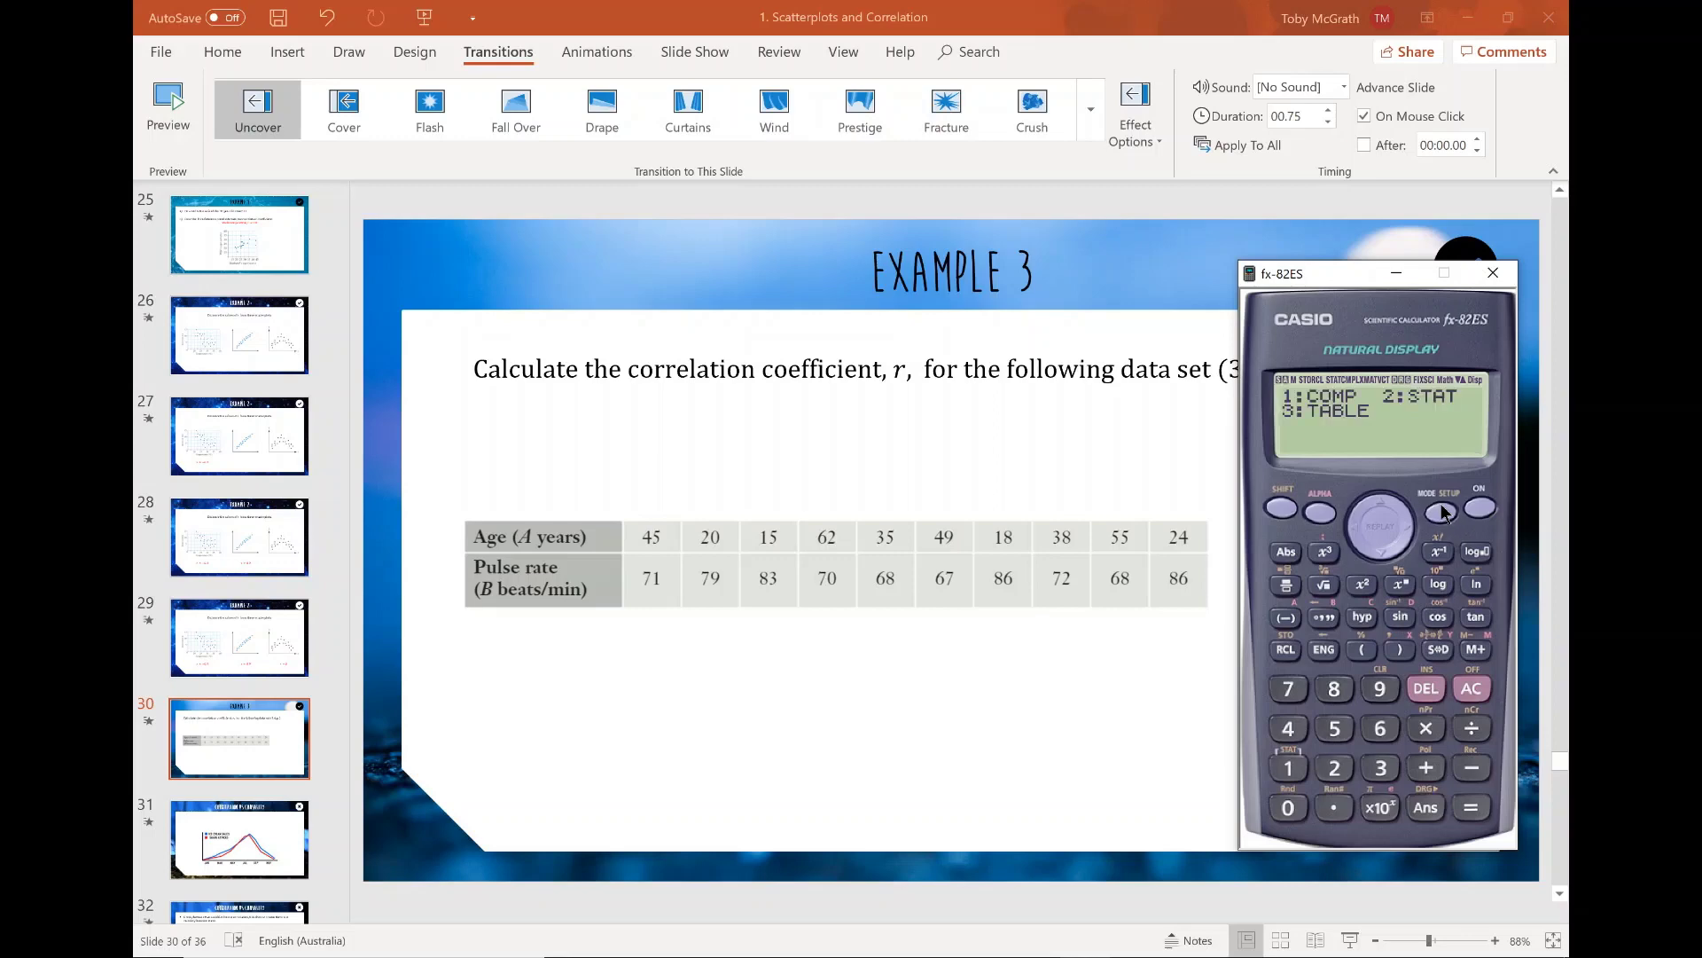
click(1344, 770)
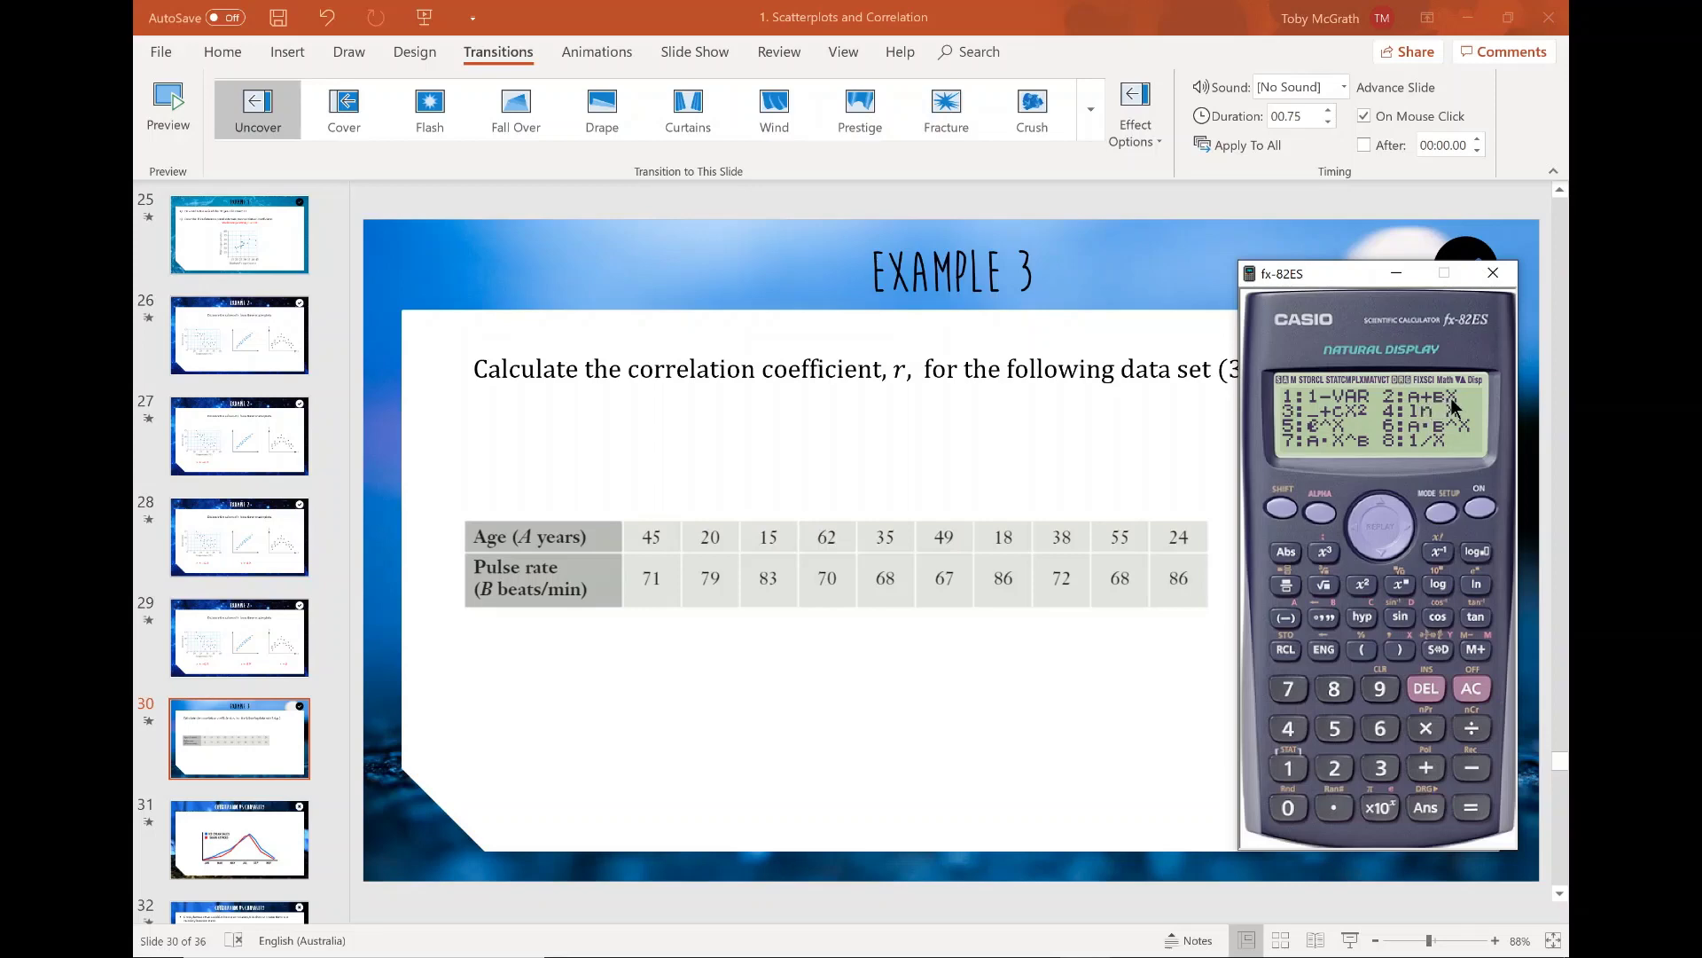
click(1343, 764)
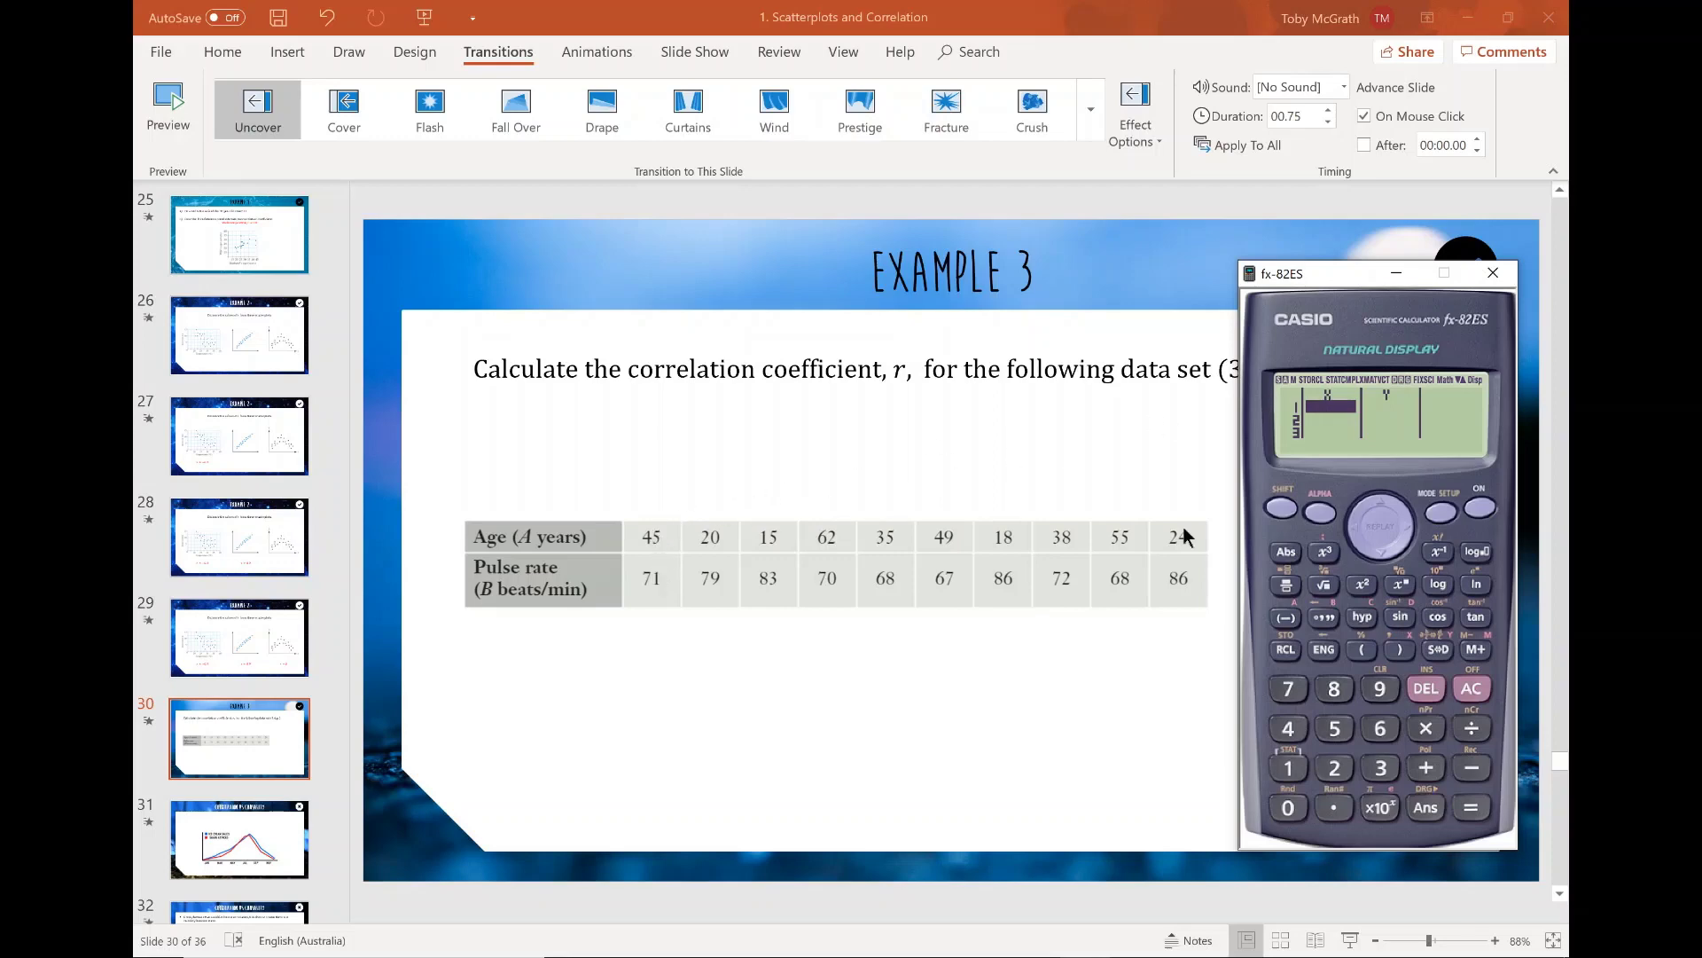
Step: Enter the first five ages 45, 20, 15, 62 and 35 into the X column
click(1290, 727)
click(1335, 729)
click(1471, 807)
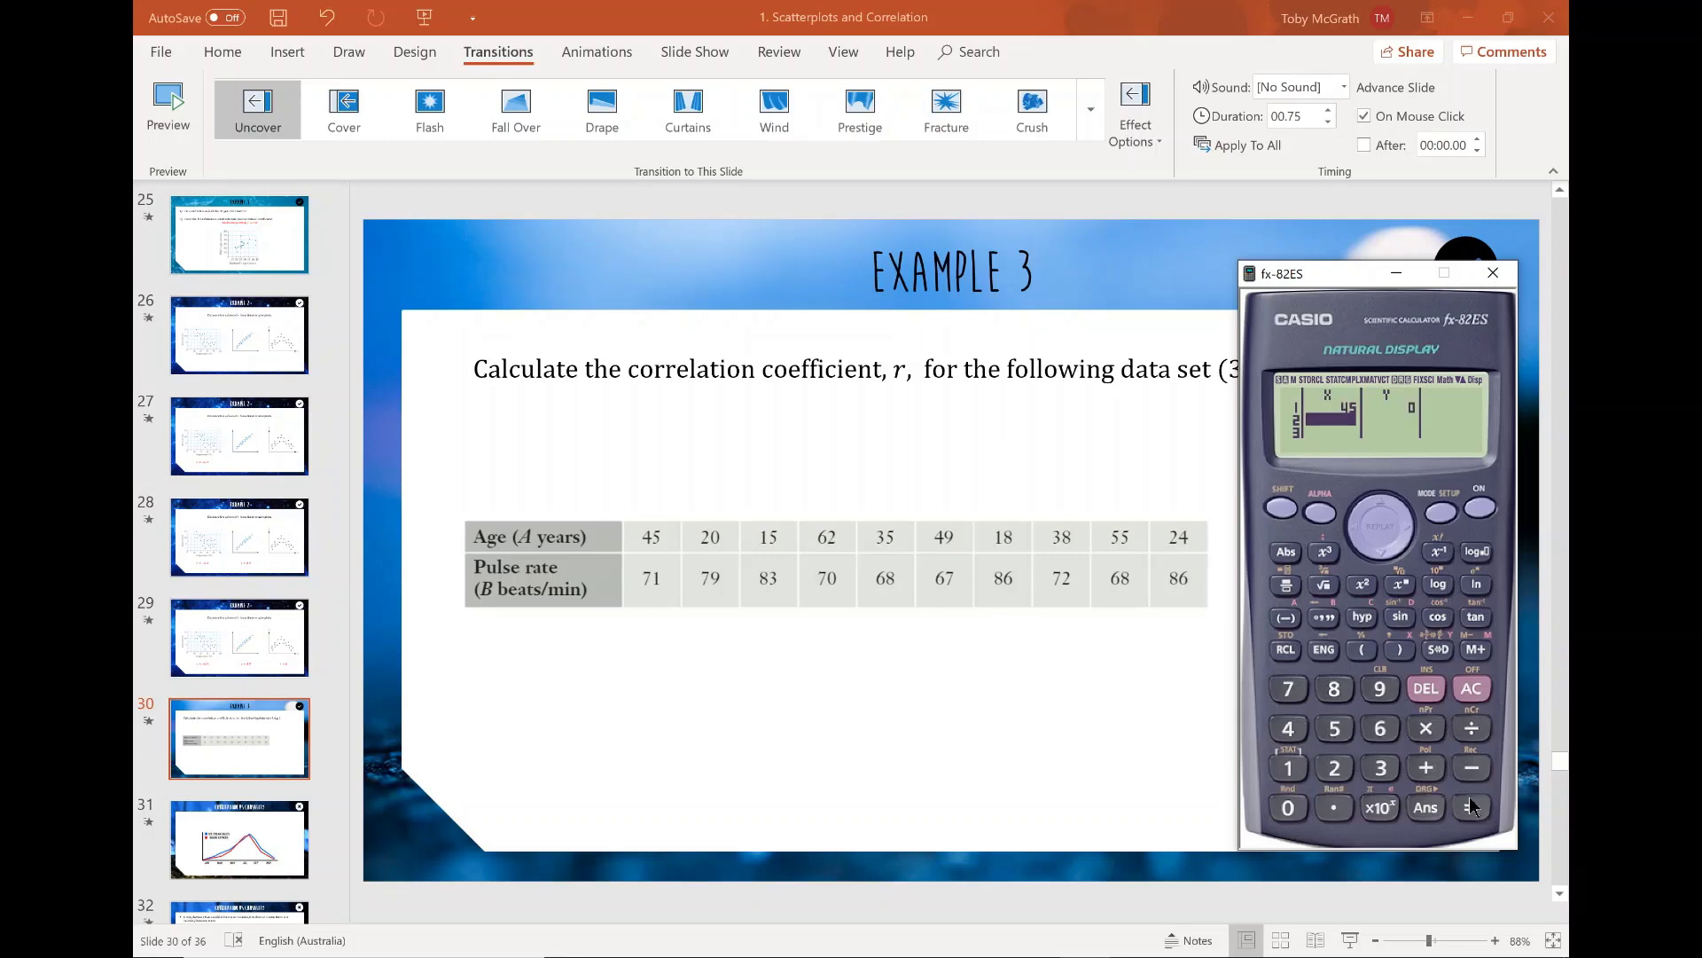
click(1335, 767)
click(1288, 807)
click(1471, 807)
click(1291, 768)
click(1335, 728)
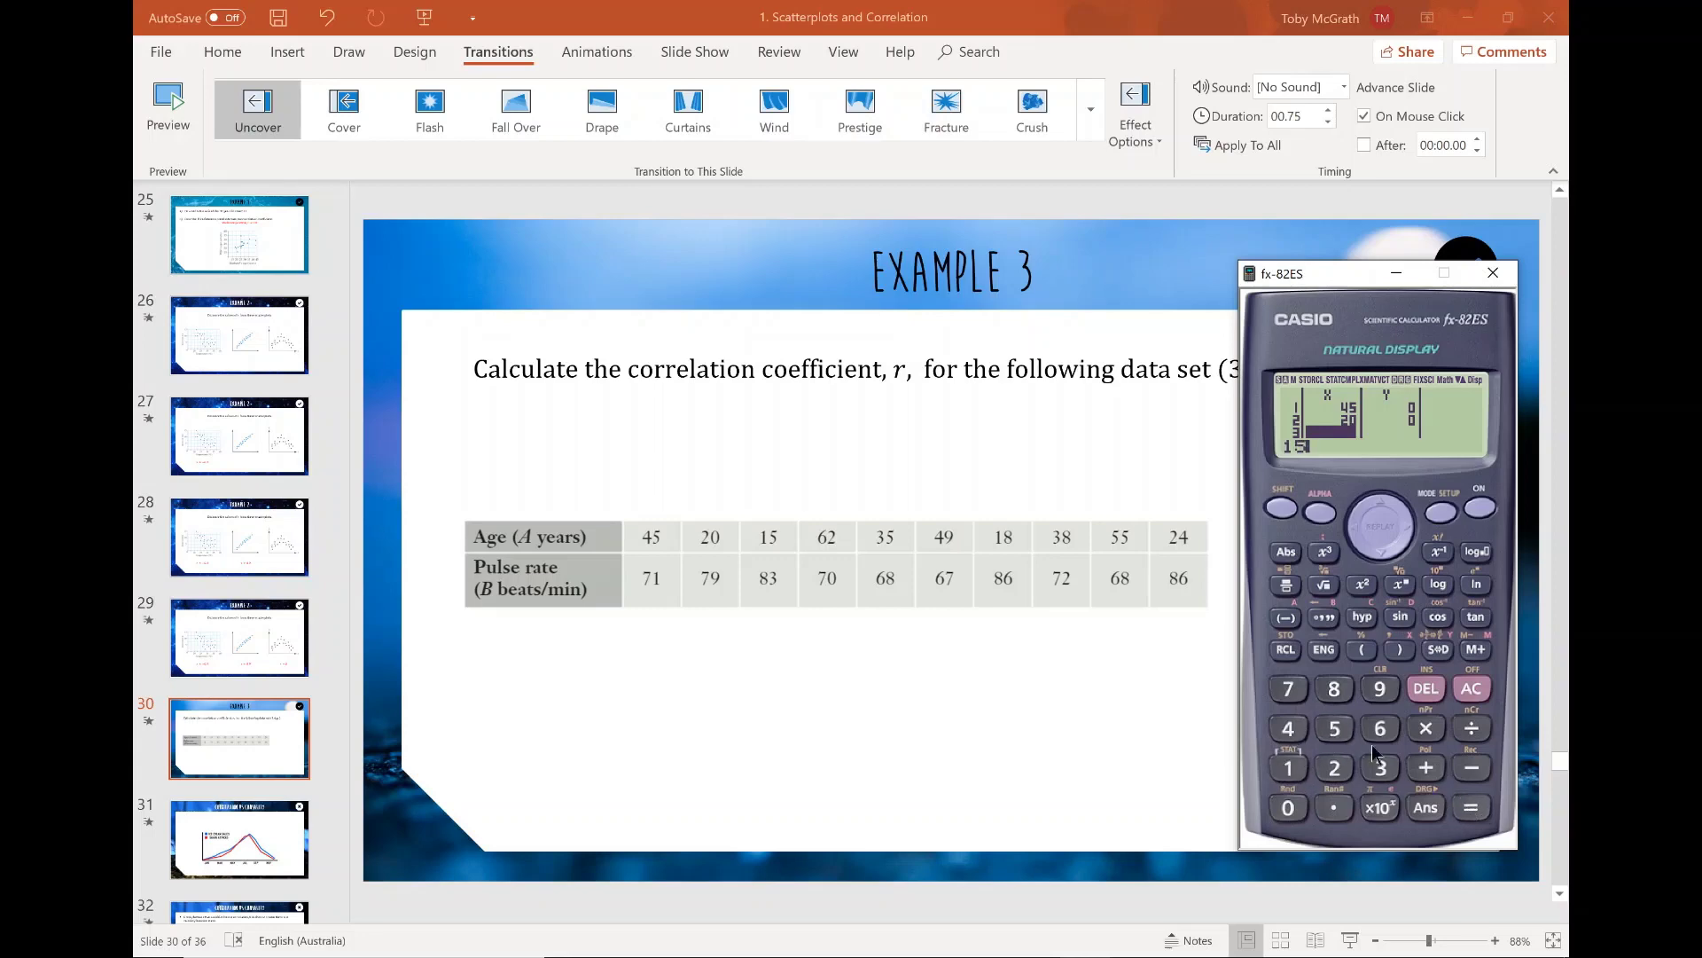
click(1472, 807)
click(1381, 728)
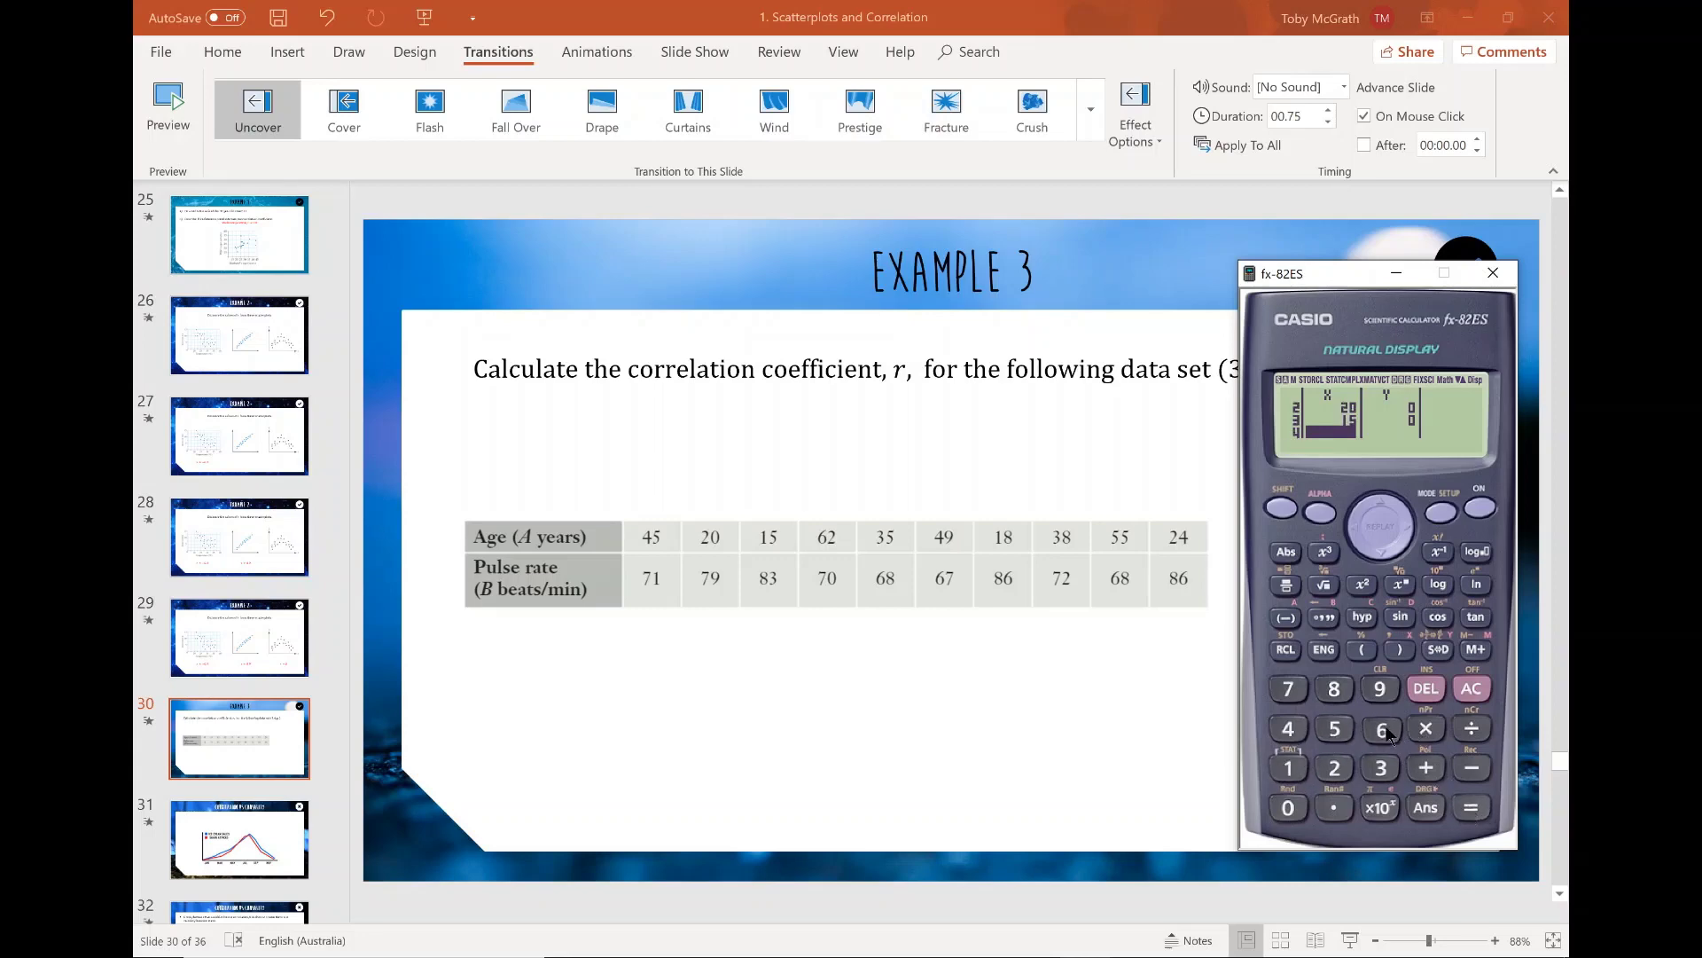
click(1335, 767)
click(1472, 808)
click(1387, 770)
click(1341, 728)
click(1472, 806)
Step: Enter the remaining ages 49, 18, 38, 55 and 24 into the X column
click(1287, 730)
click(1378, 690)
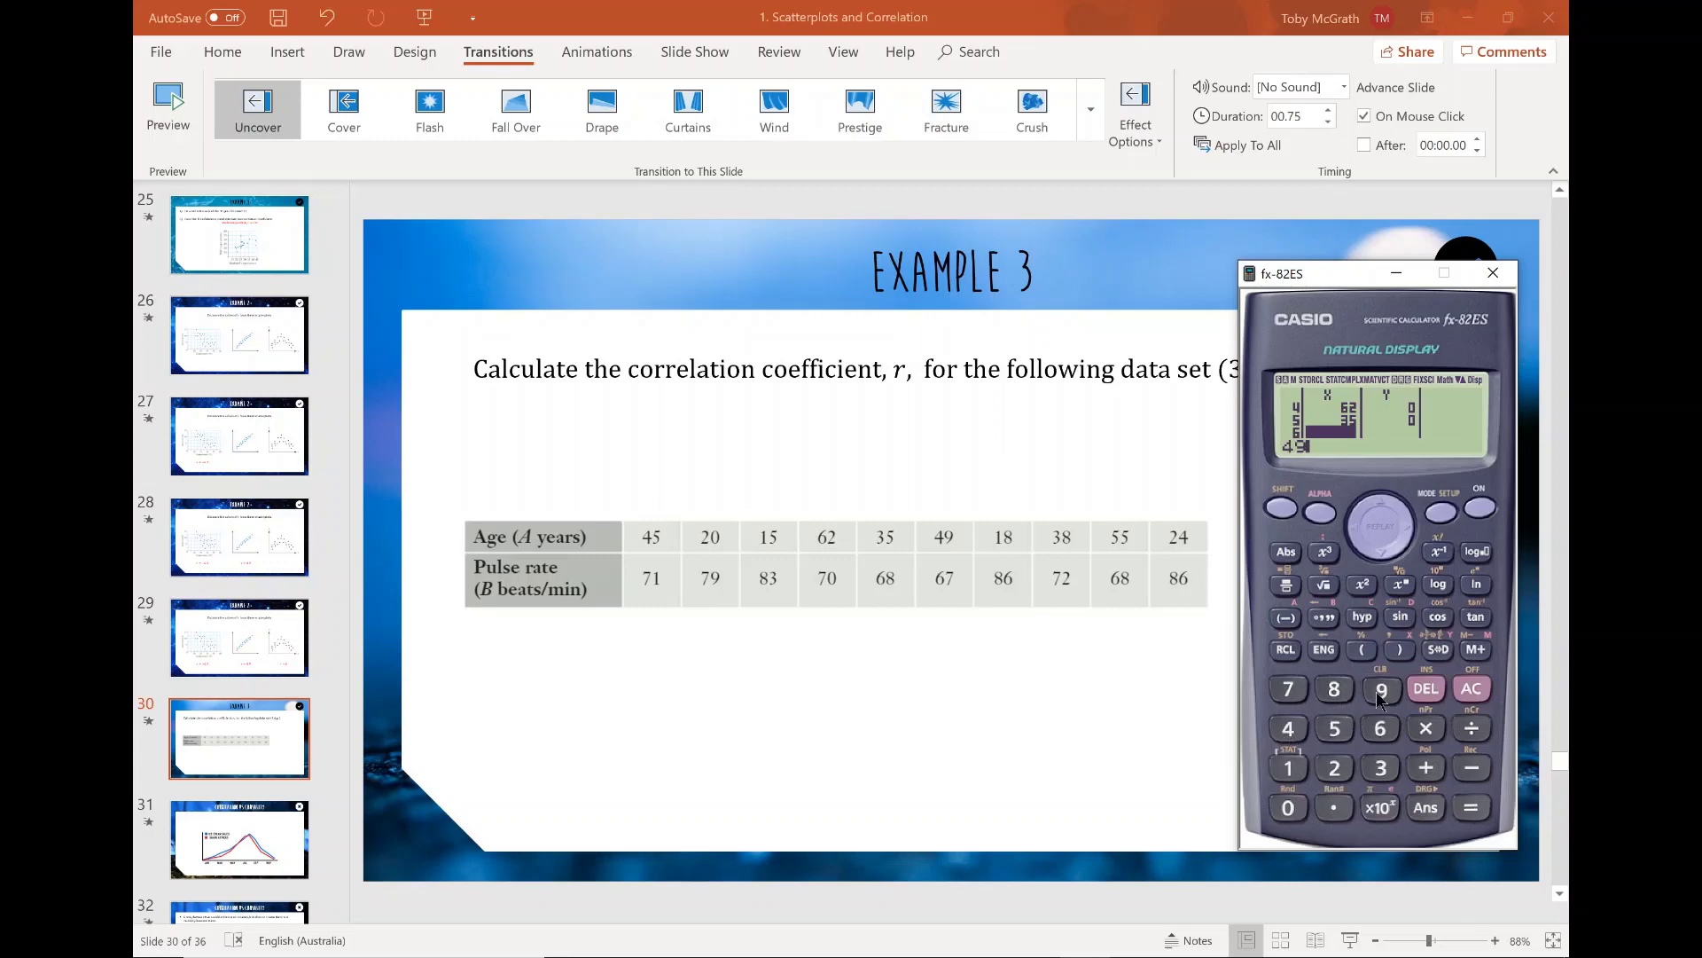
click(1472, 807)
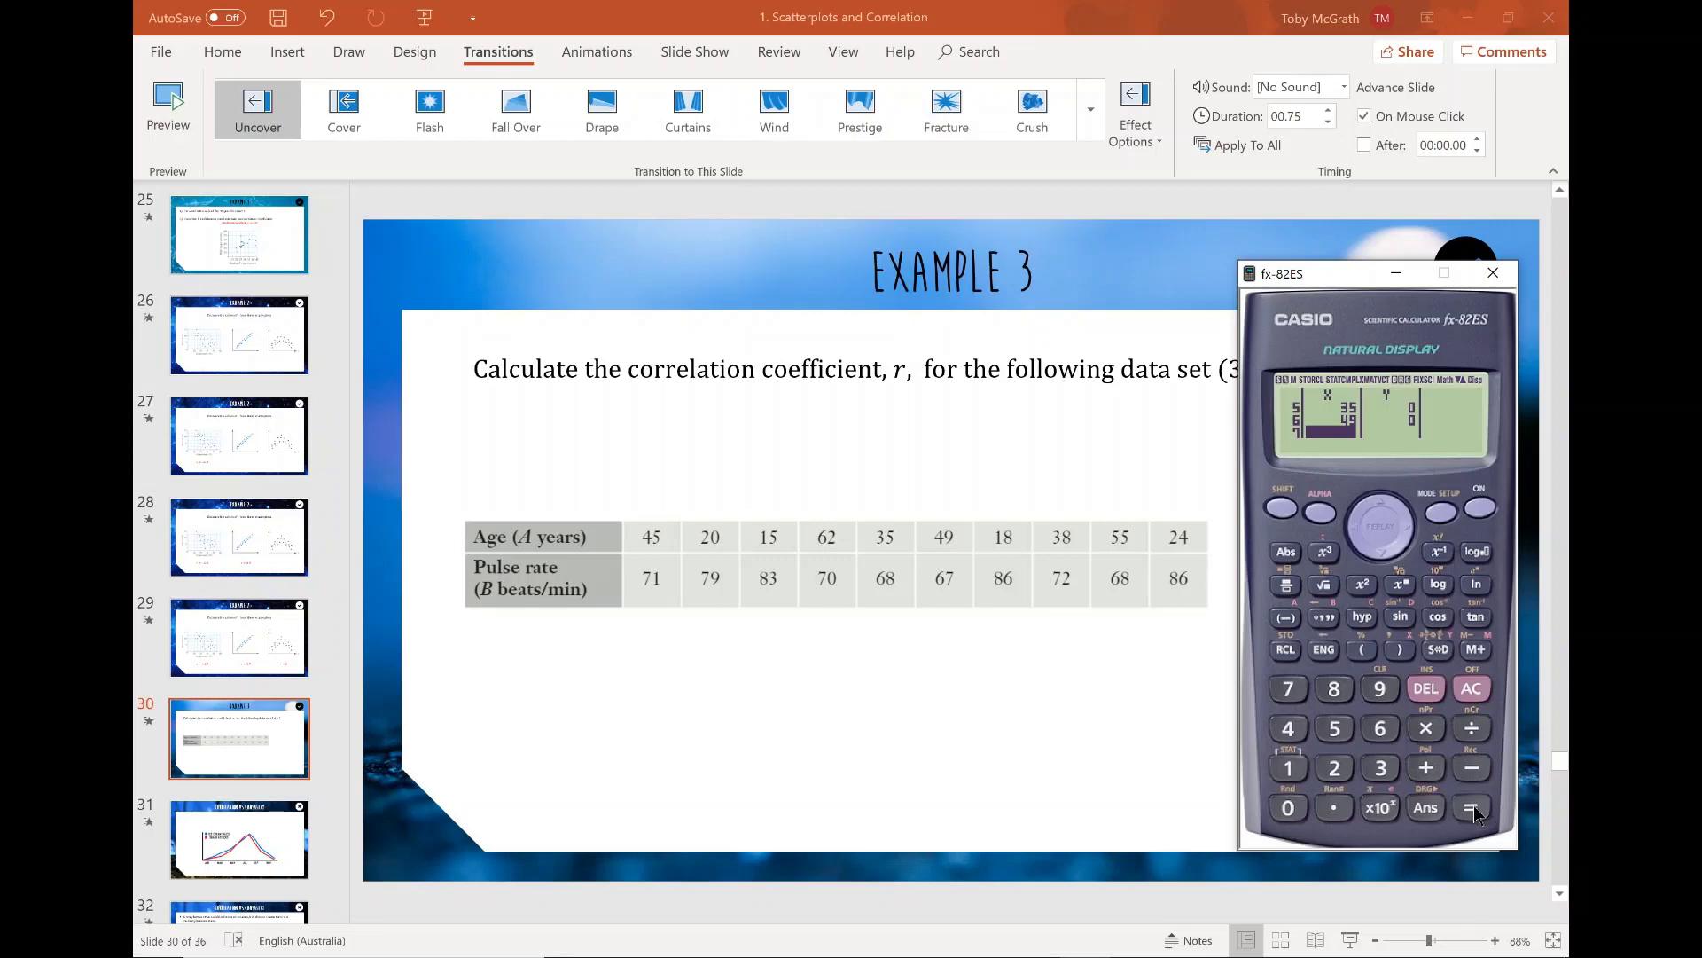
click(1297, 769)
click(1336, 692)
click(1470, 807)
click(1384, 768)
click(1337, 690)
click(1471, 807)
click(1335, 729)
click(1336, 729)
click(1469, 809)
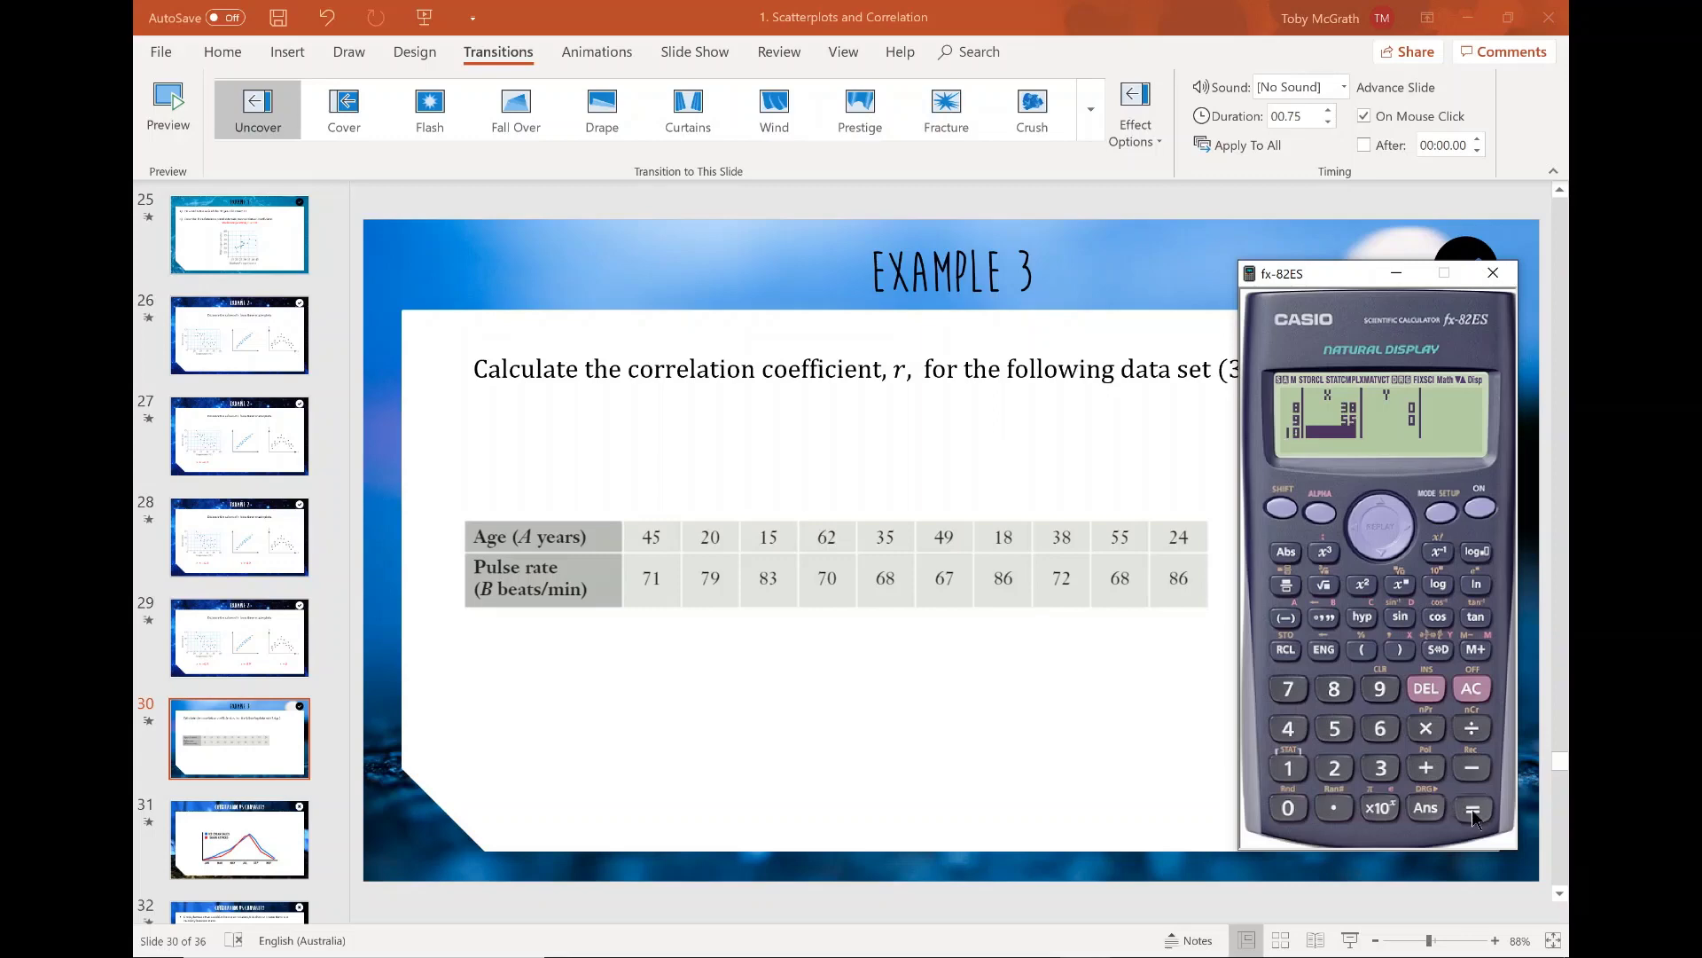
click(1336, 769)
click(1298, 731)
click(1472, 809)
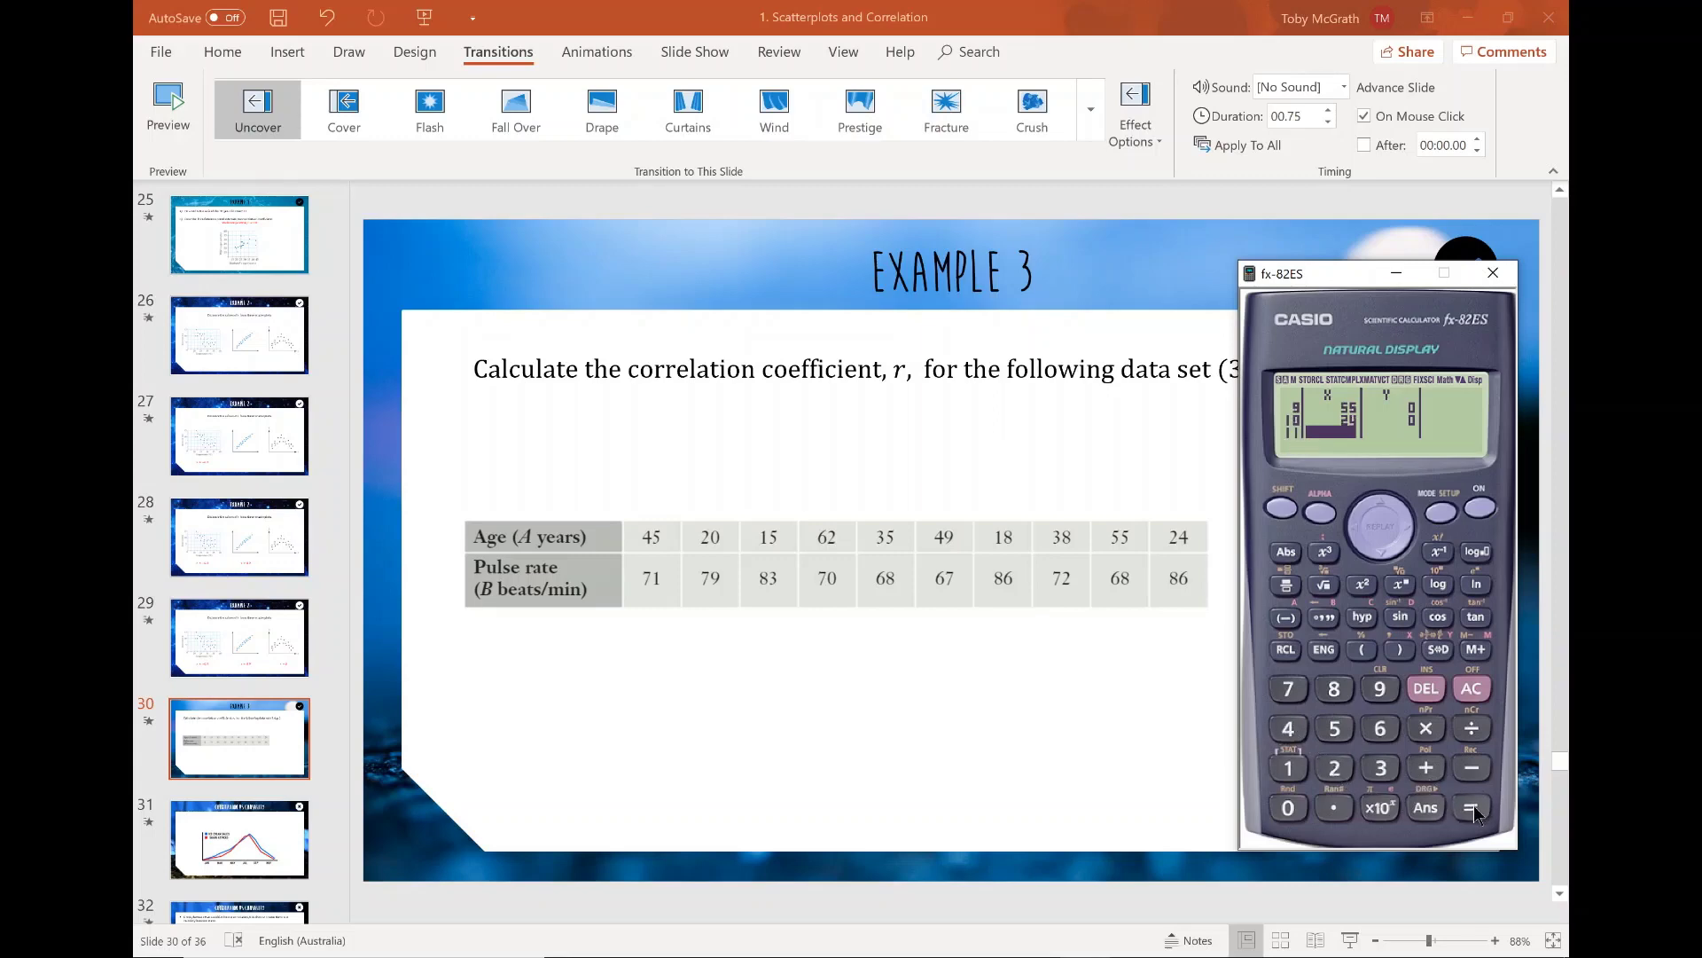
Step: Move the cursor across to the Y column and up through its rows
click(1401, 527)
click(1384, 509)
click(1384, 509)
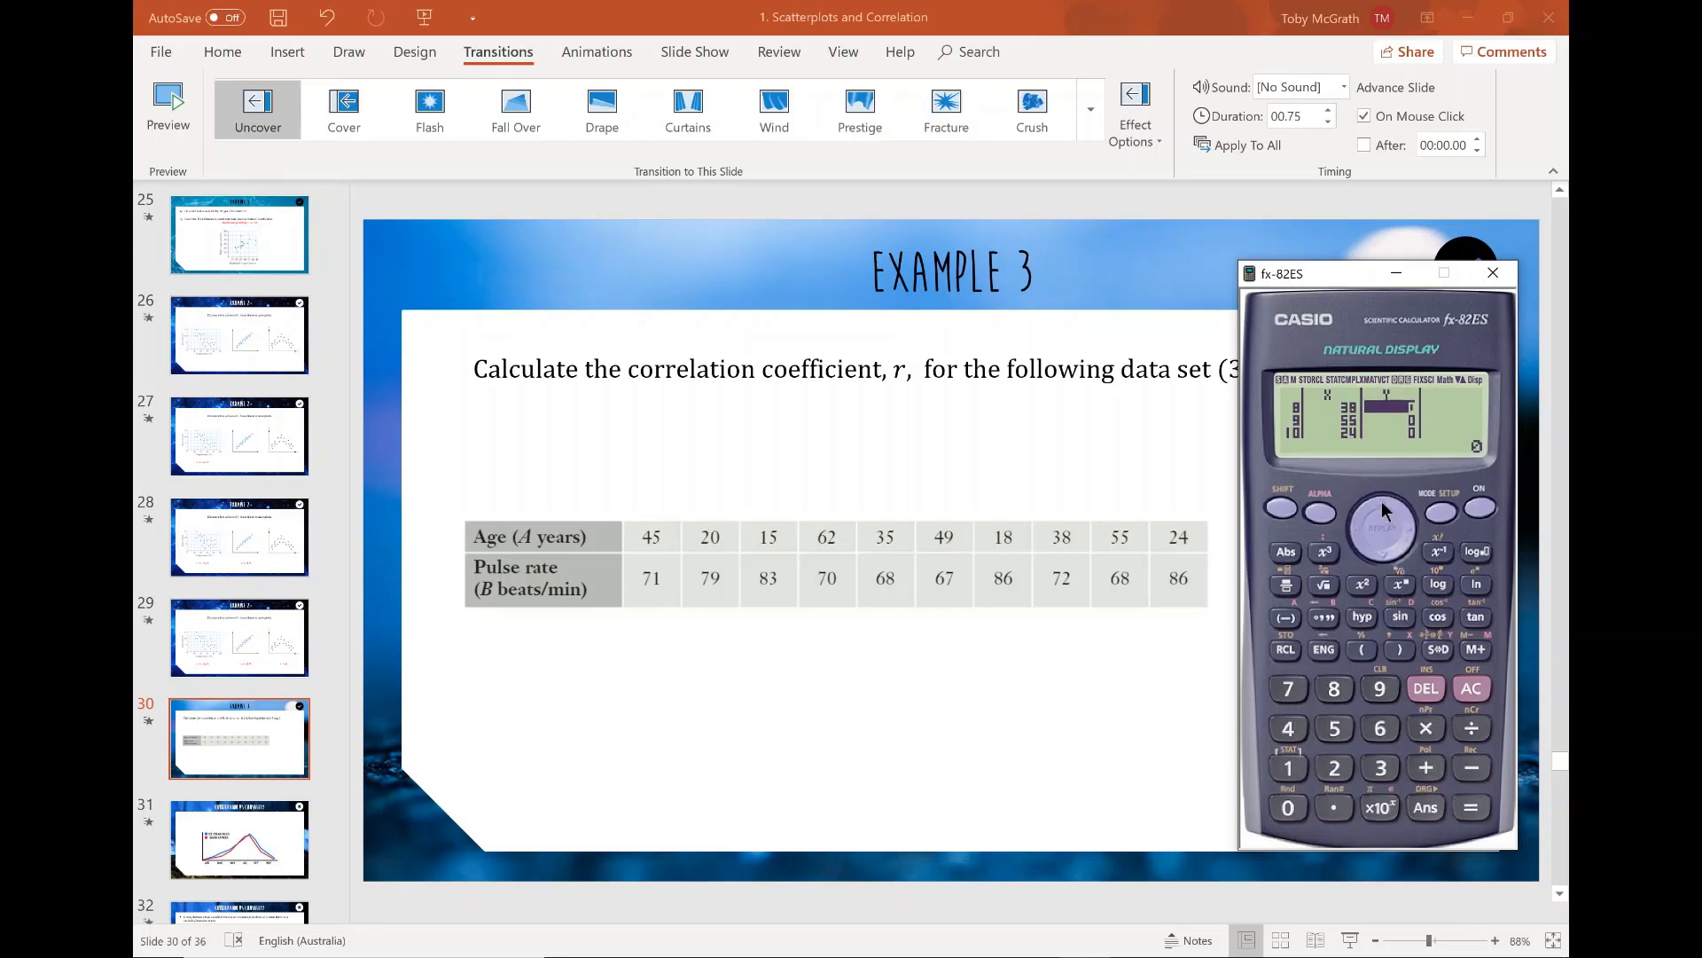
click(1384, 509)
Step: Starting at row 1 of the Y column, enter pulse rates 71, 79, 83, 70 and 68
click(1384, 509)
click(1385, 509)
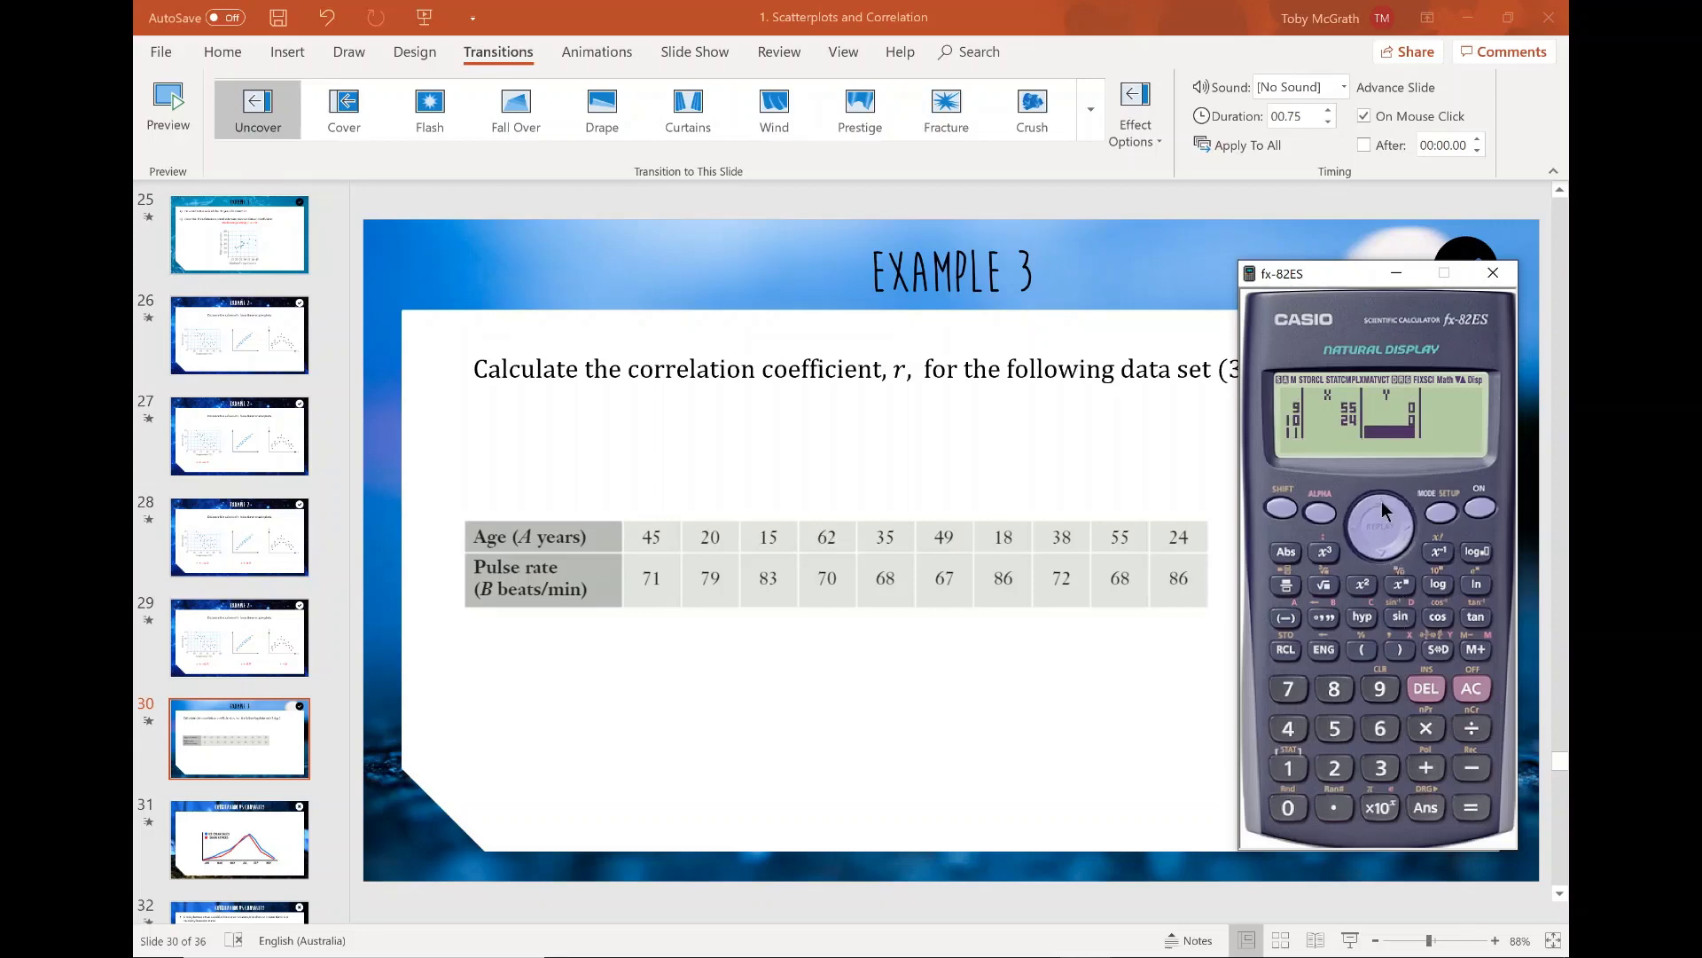
click(1385, 552)
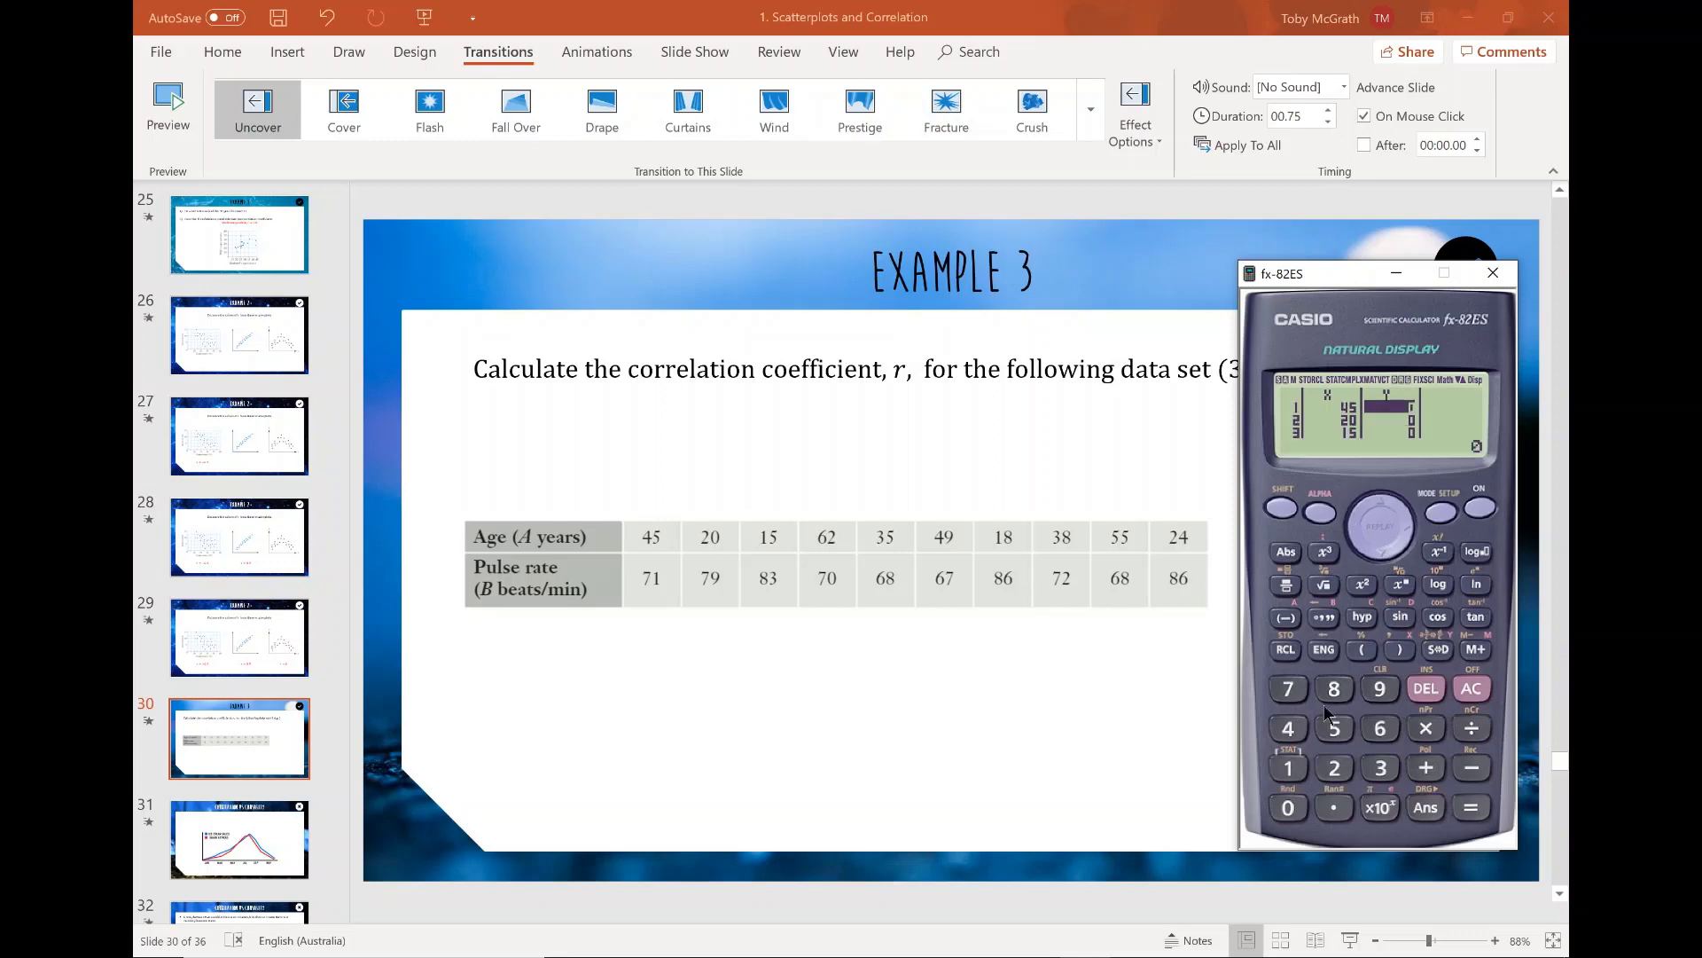
click(1293, 694)
click(1293, 765)
click(1474, 809)
click(1293, 694)
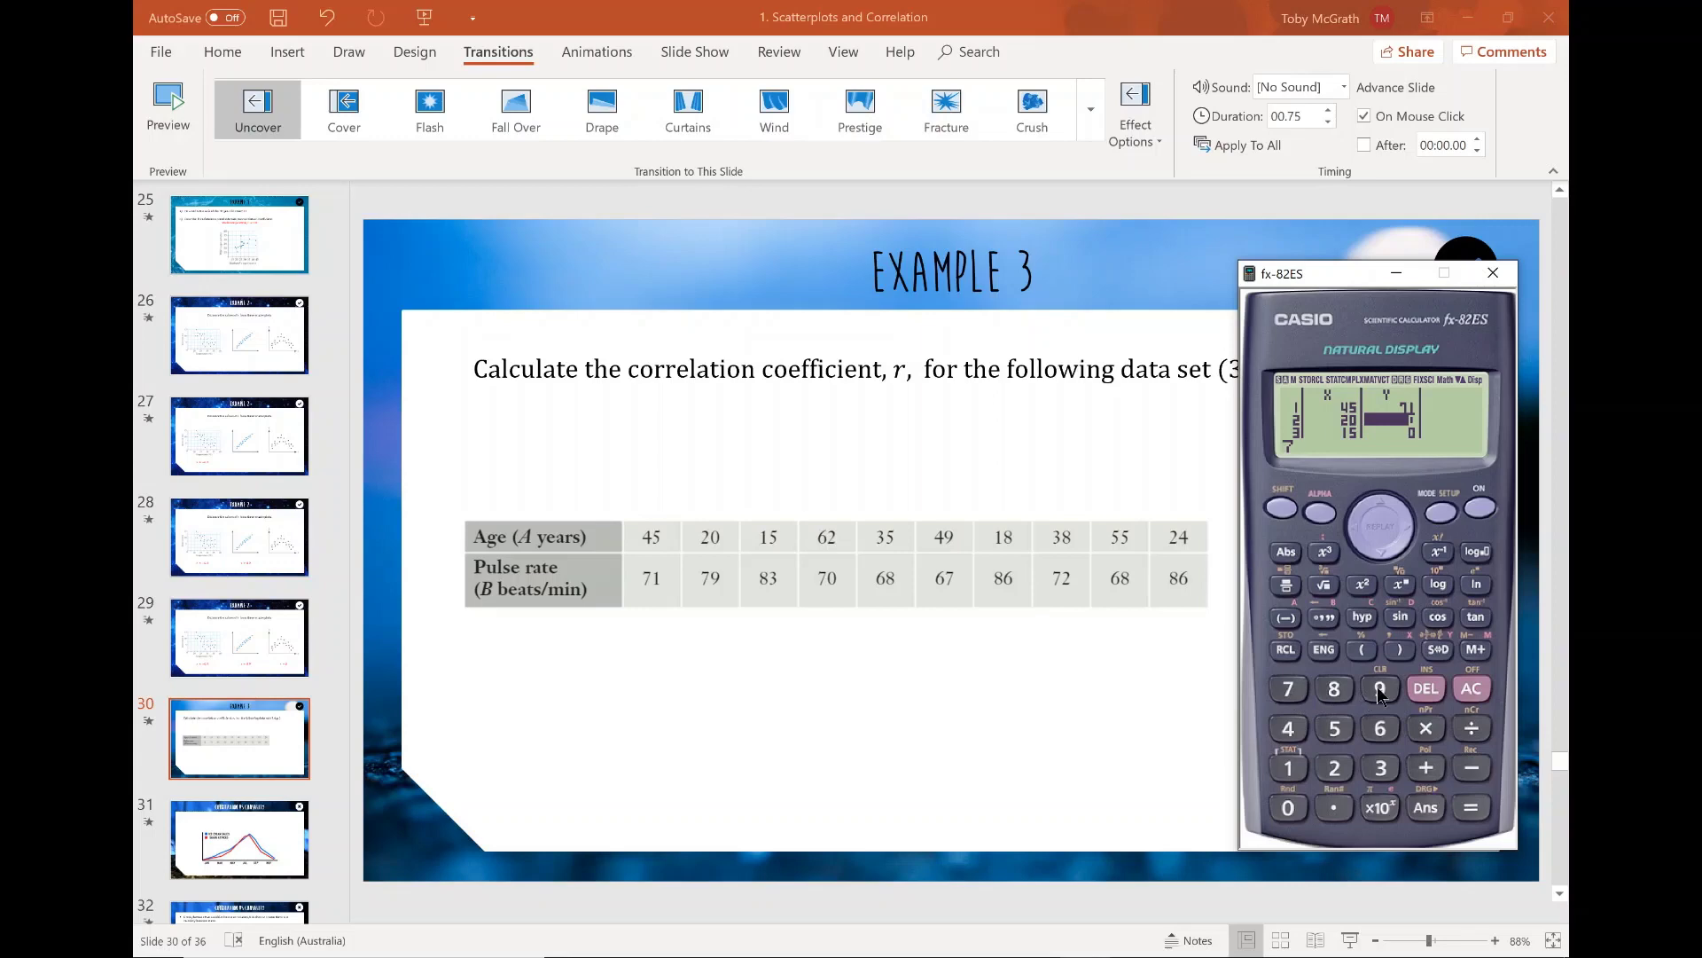
click(1385, 693)
click(1473, 809)
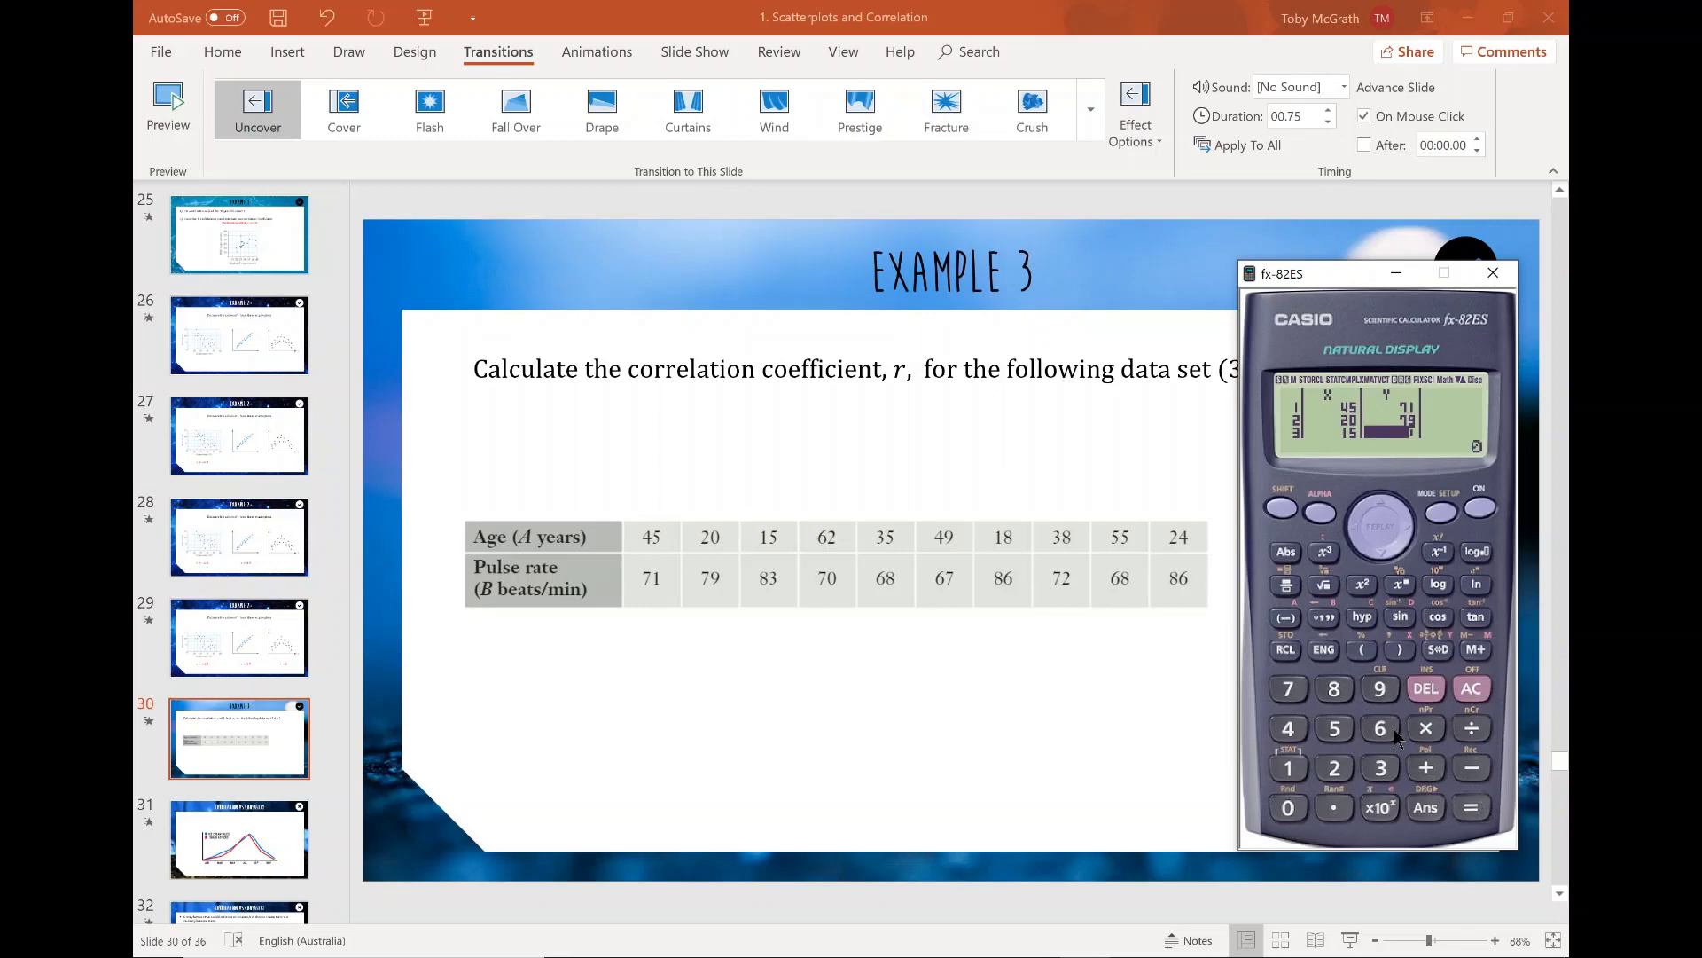
click(1335, 691)
click(1381, 768)
click(1472, 807)
click(1288, 689)
click(1296, 807)
click(1476, 811)
click(1381, 728)
click(1340, 692)
click(1475, 809)
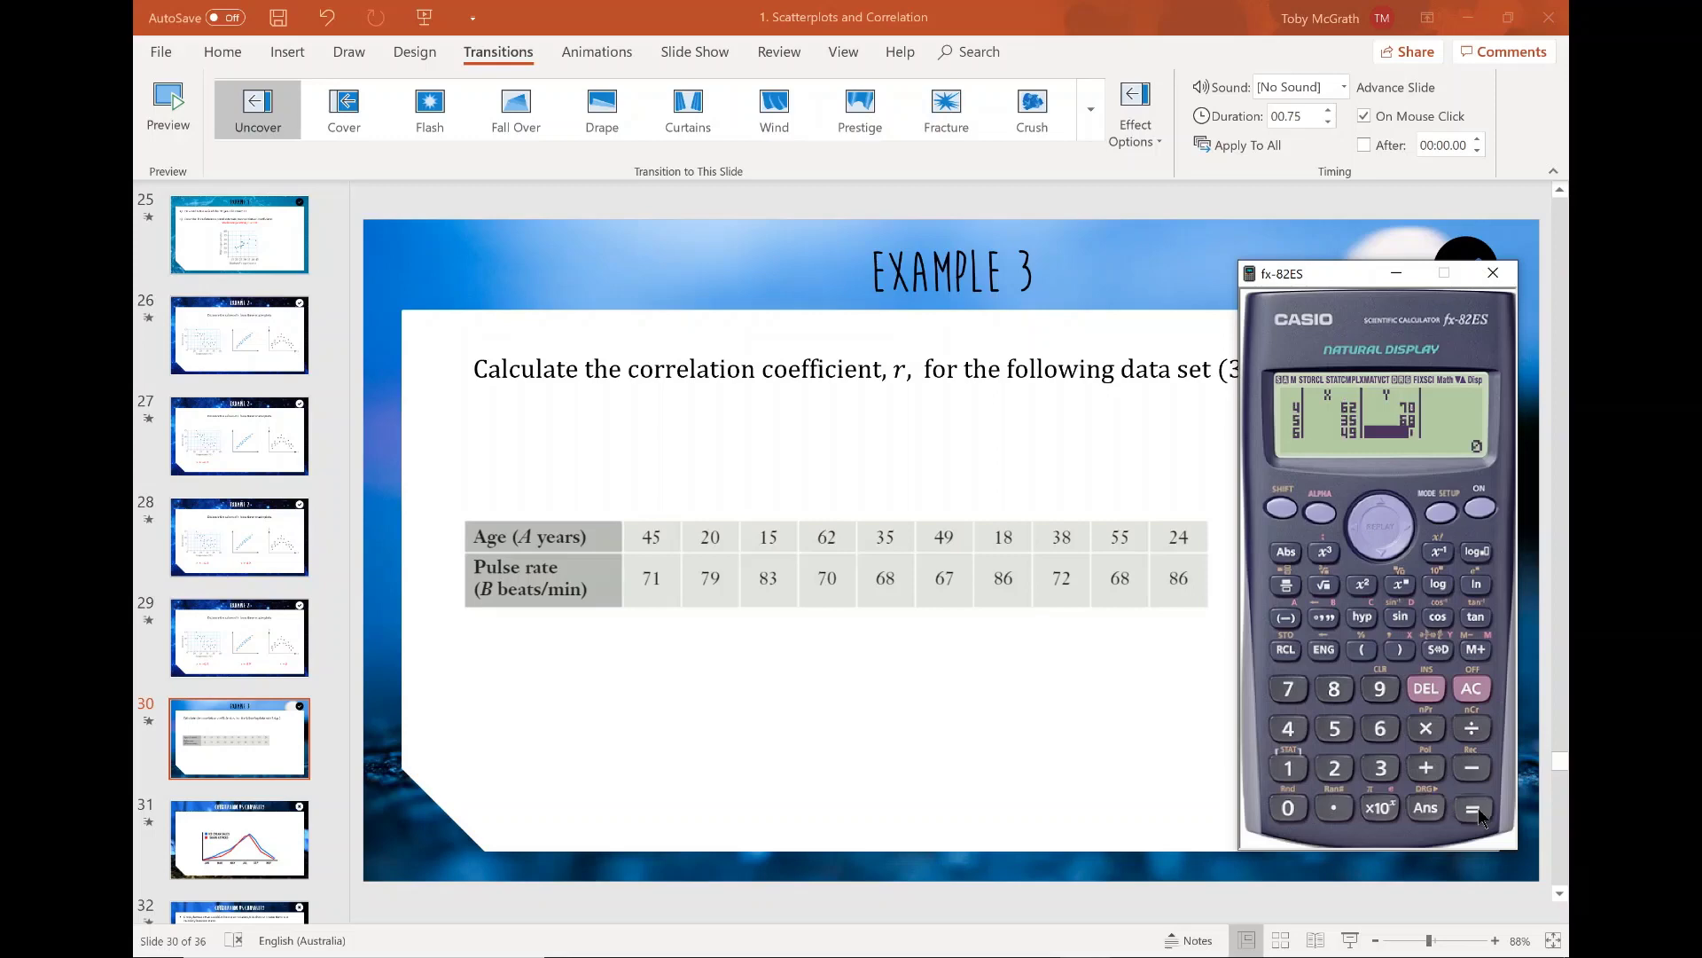
Step: Enter the remaining pulse rates 67, 86, 72, 68 and 86 into the Y column
click(1389, 732)
click(1293, 689)
click(1472, 810)
click(1334, 689)
click(1379, 728)
click(1473, 807)
click(1291, 690)
click(1336, 768)
click(1479, 808)
click(1381, 729)
click(1335, 689)
click(1470, 809)
click(1339, 694)
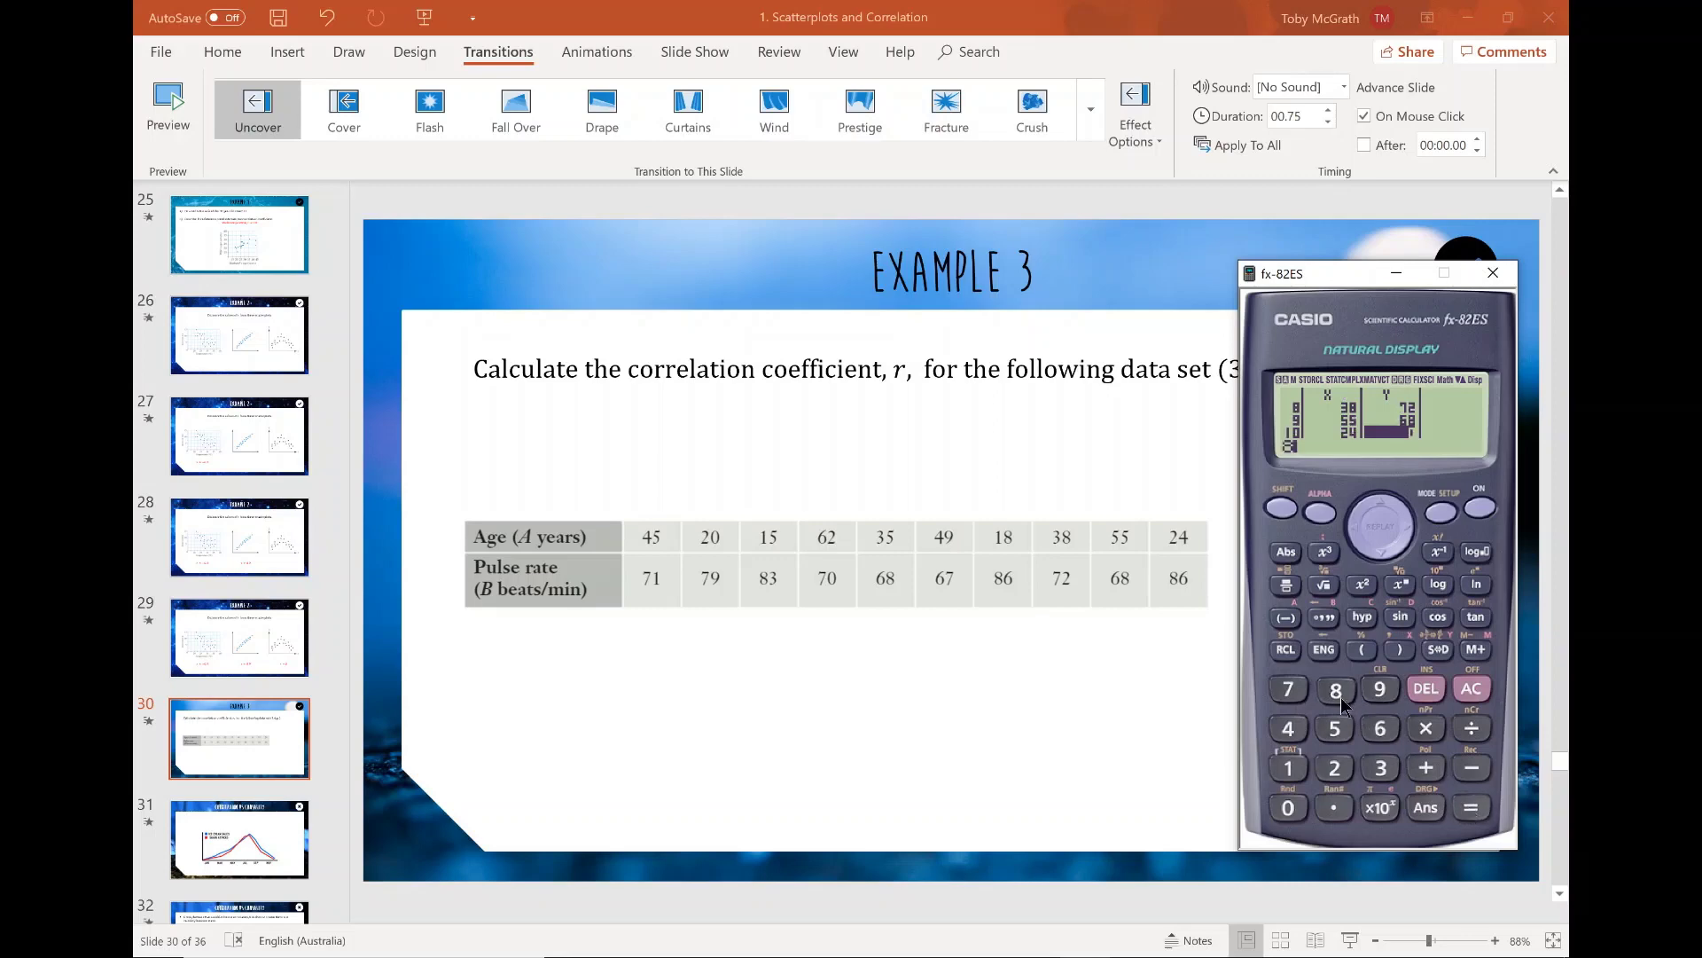
click(1379, 730)
click(1474, 810)
Step: Clear to a blank screen and evaluate Reg r, giving -0.8416134458
click(1473, 692)
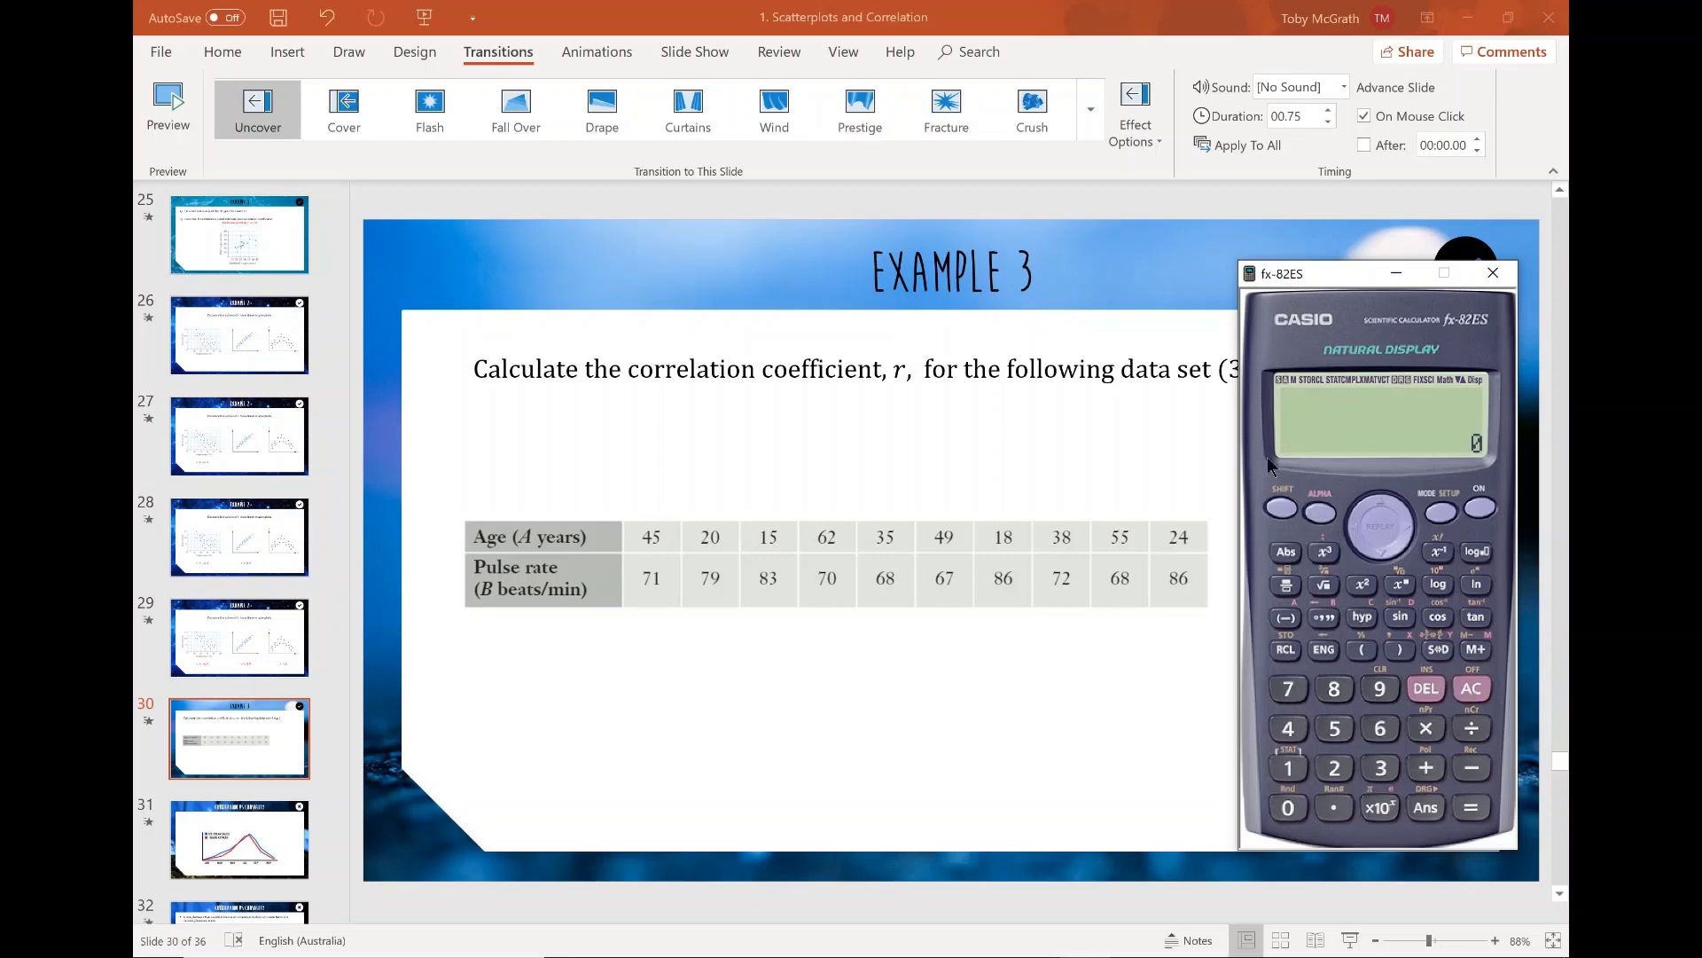
click(1285, 511)
click(1287, 769)
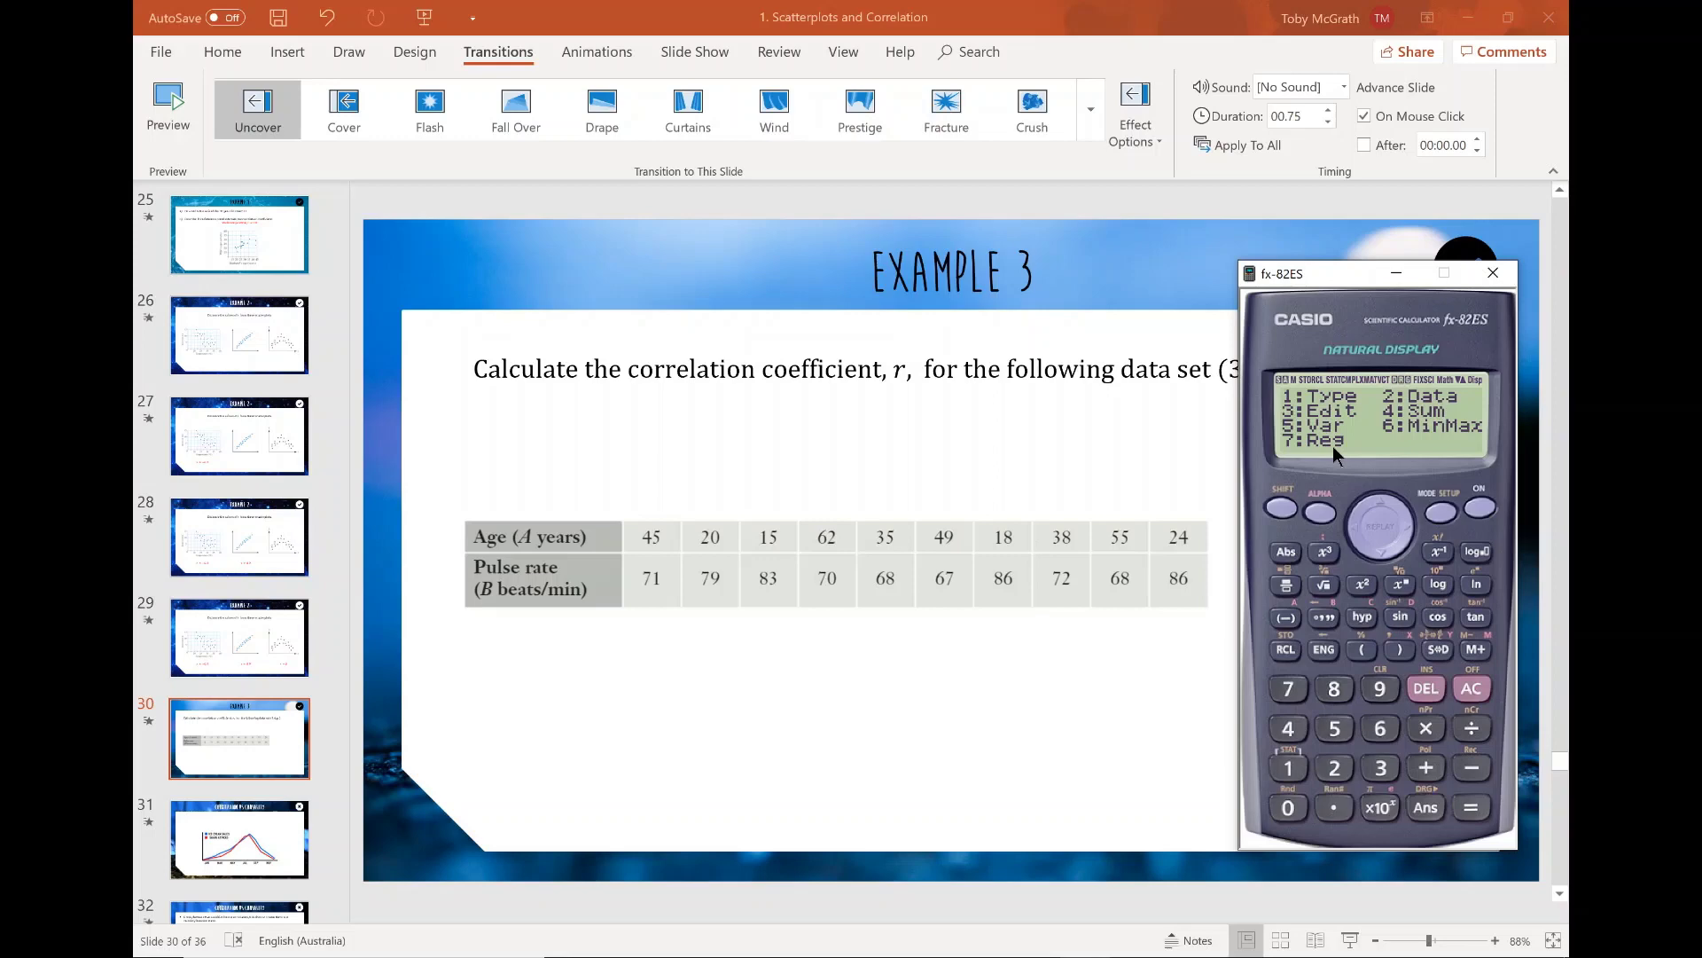
click(1290, 691)
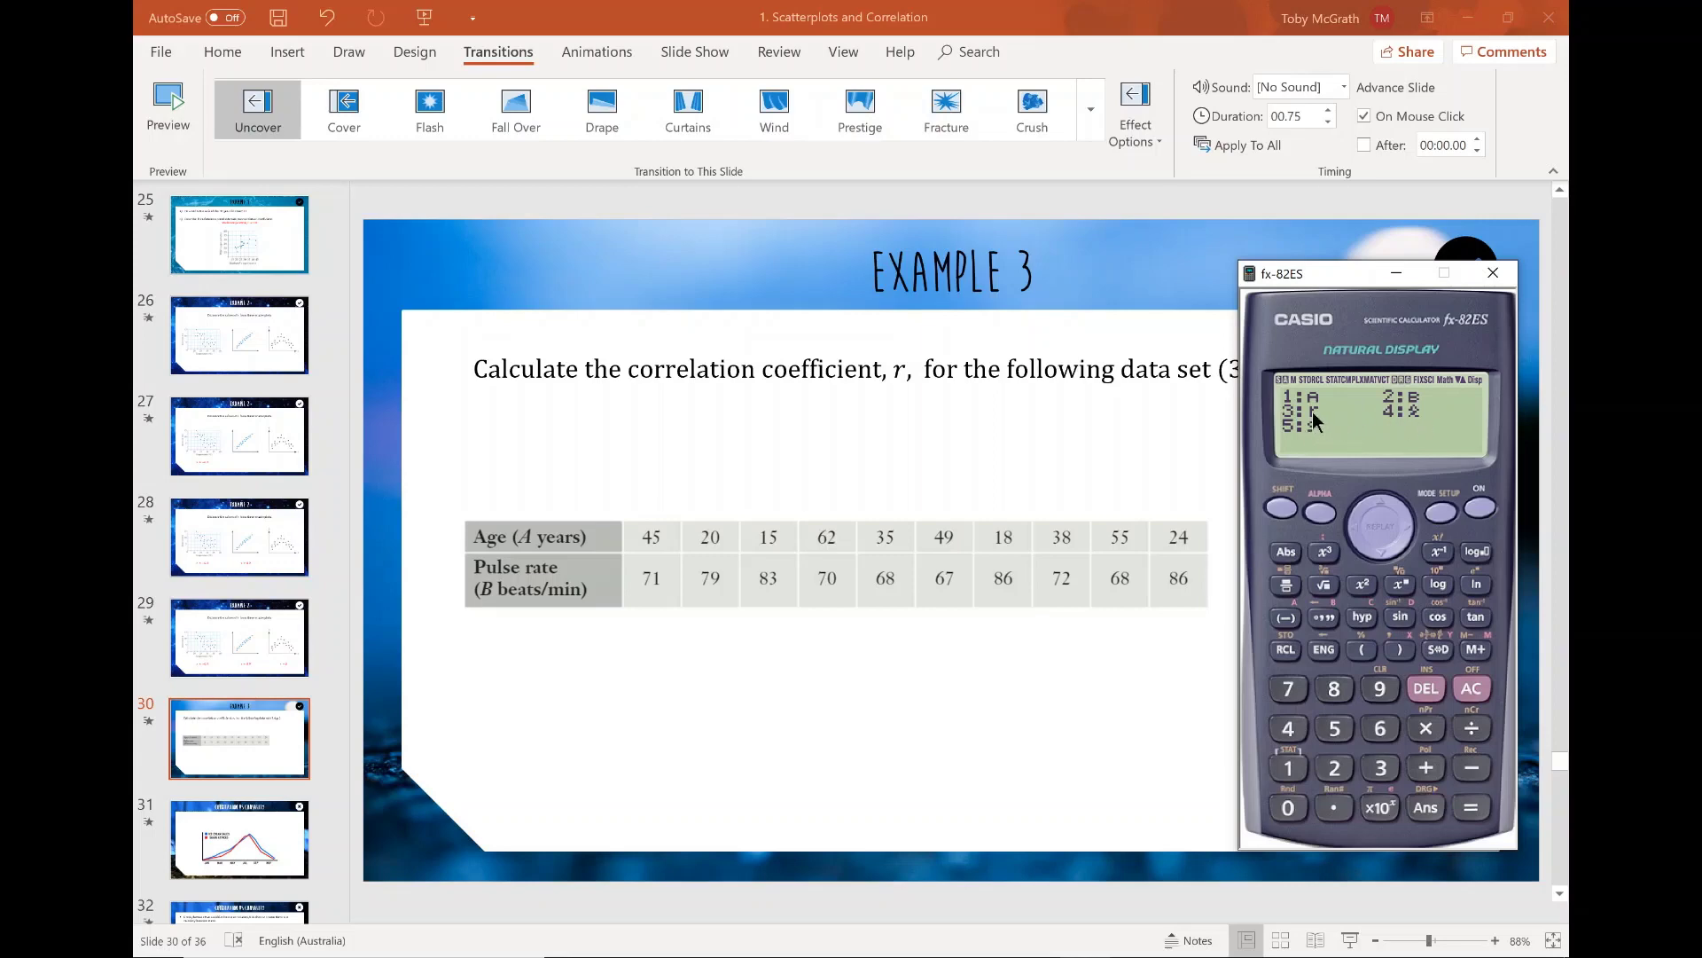
click(1381, 769)
click(1472, 808)
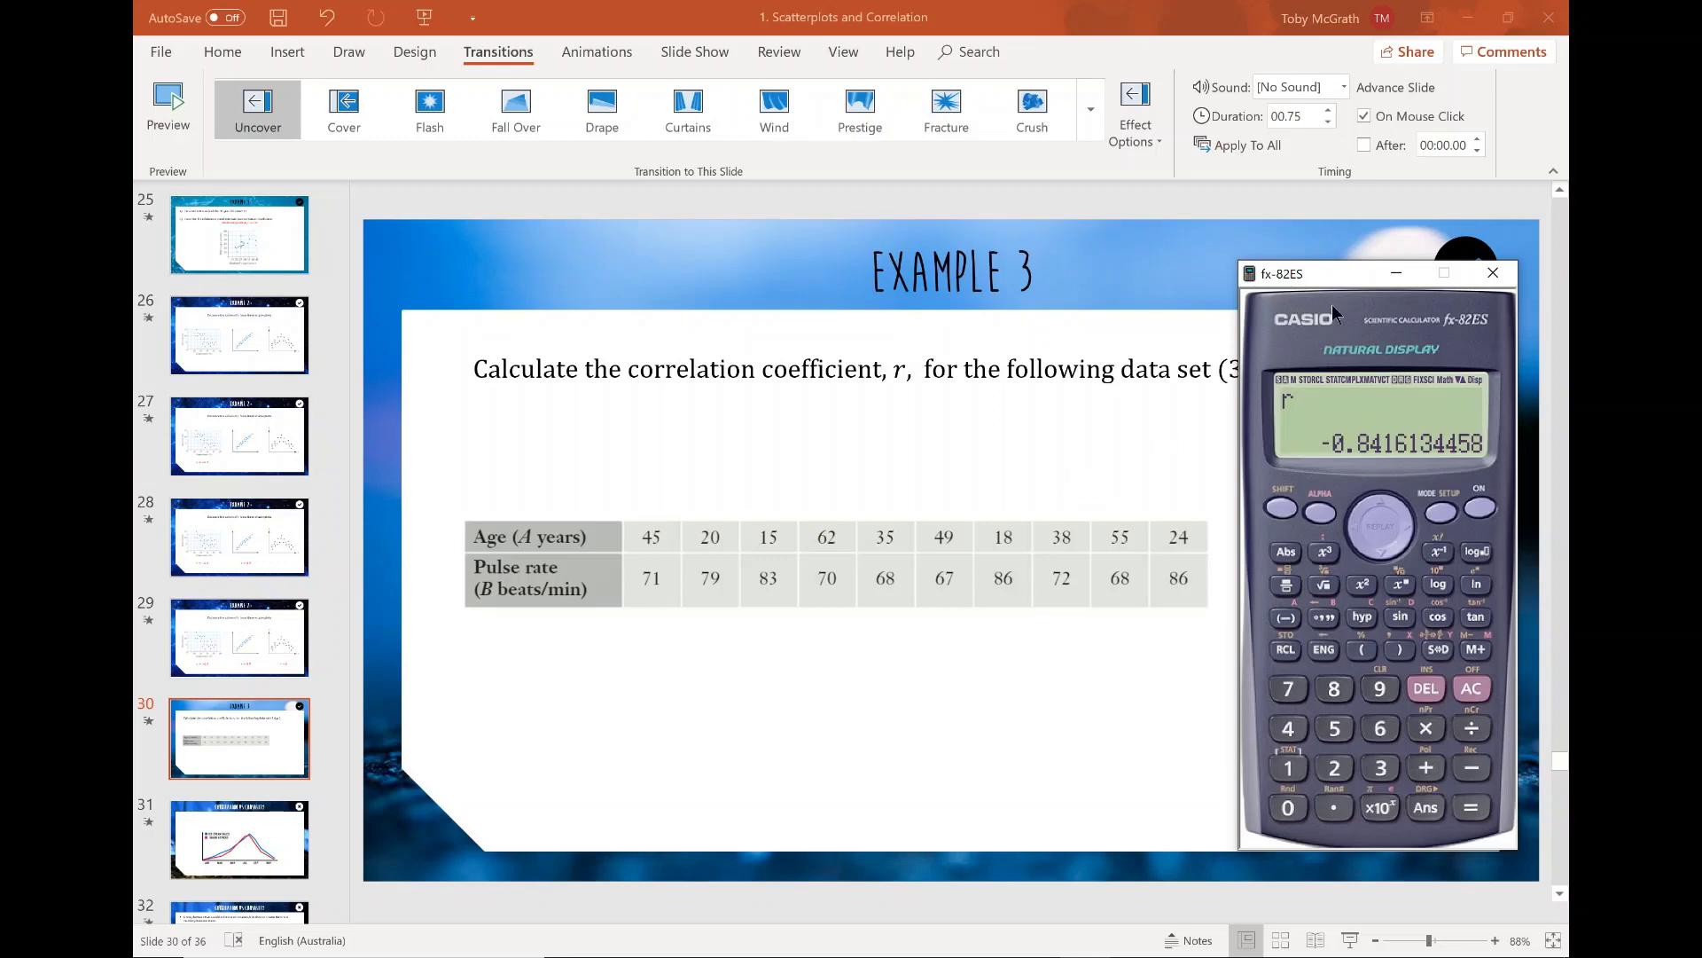
Step: Nudge the calculator window a few pixels right, keeping r = -0.8416134458 displayed
mouse_move(1339, 282)
mouse_down()
mouse_move(1406, 275)
mouse_move(1346, 285)
mouse_up()
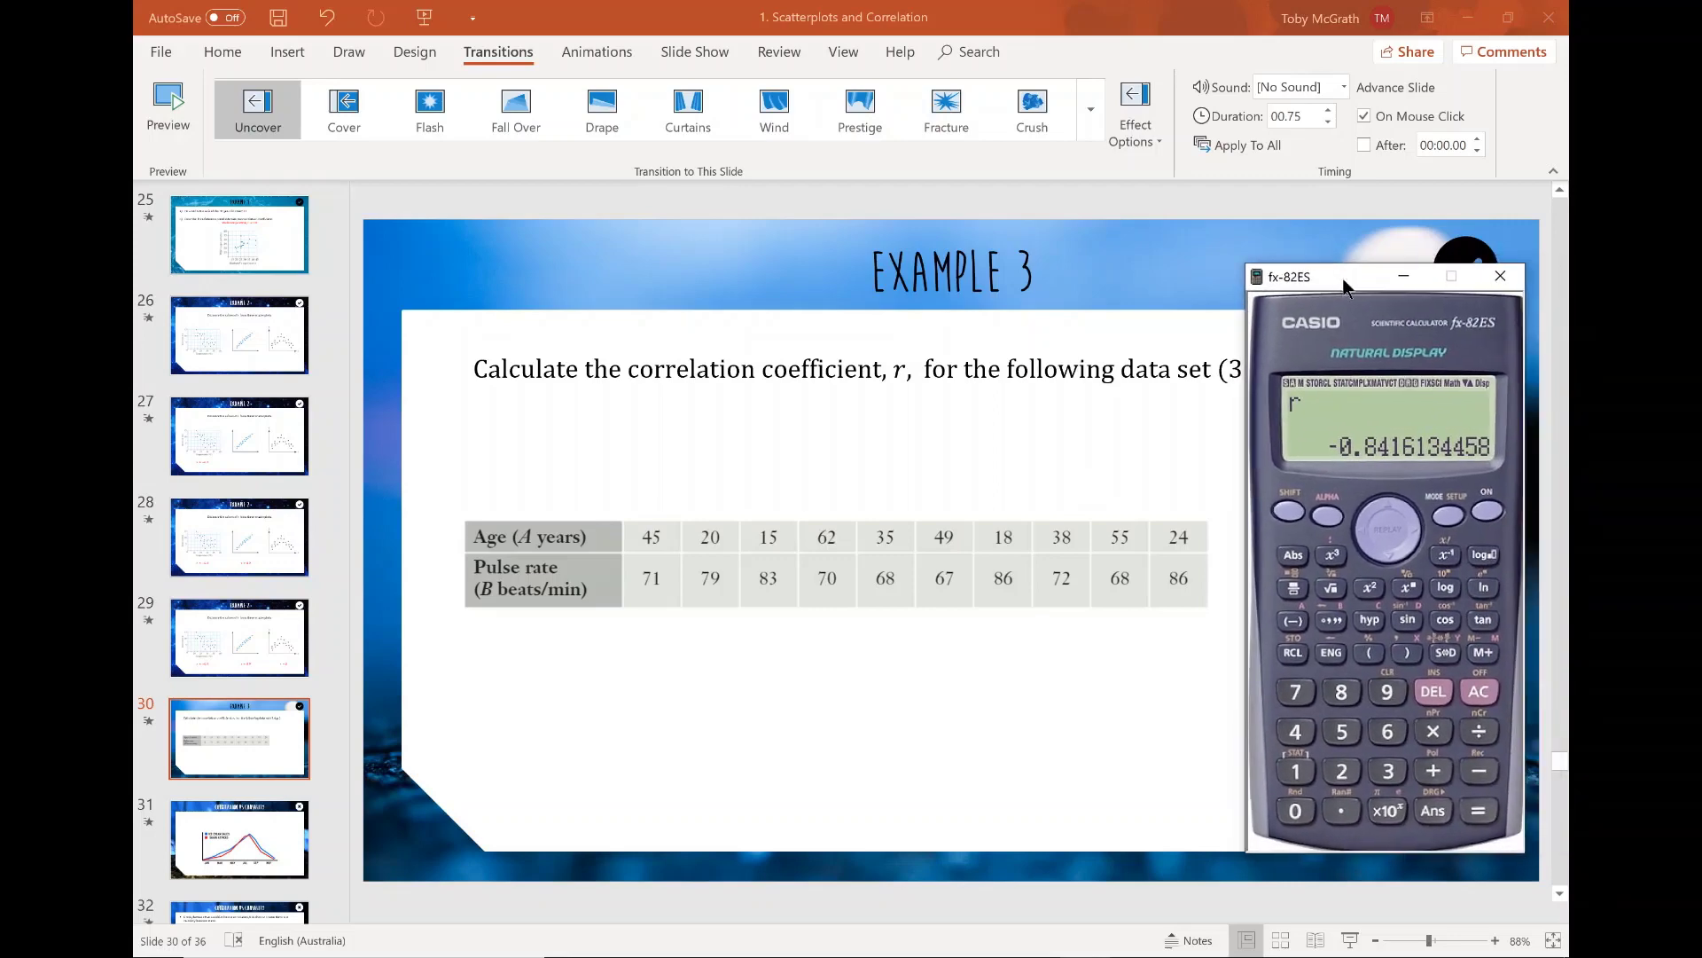